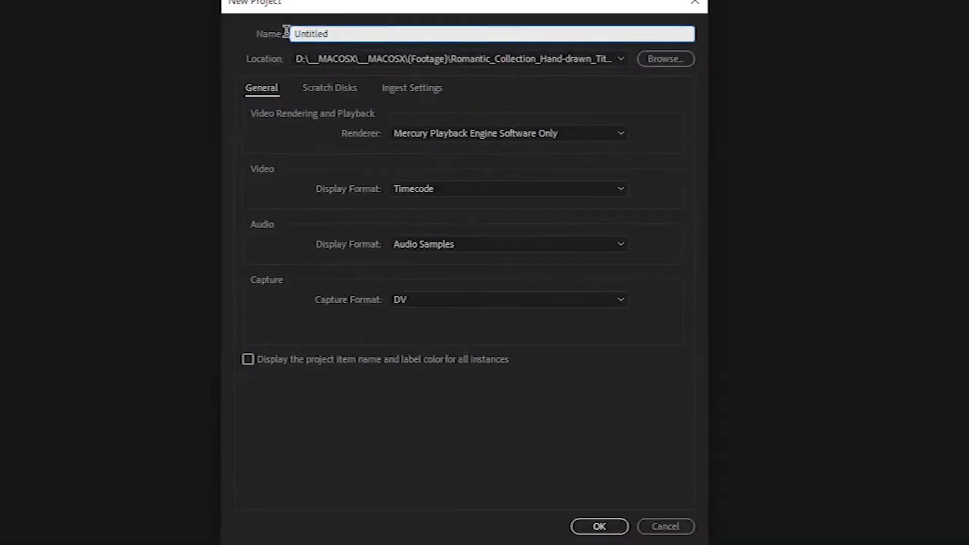
Create a new project named oo with the default settings.
double_click(339, 81)
type("oo")
left_click(595, 527)
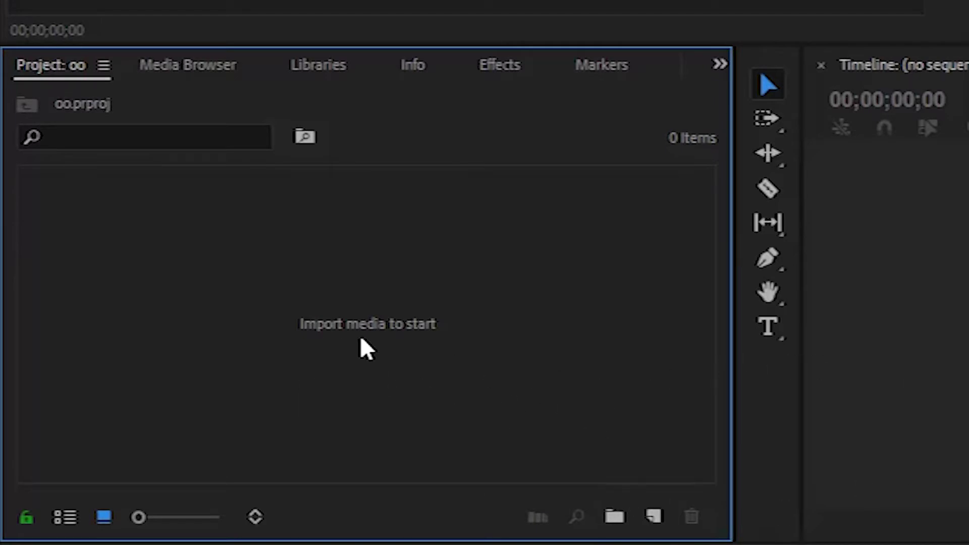
Review the media browser, libraries, clip info and effects categories of the new project.
left_click(194, 67)
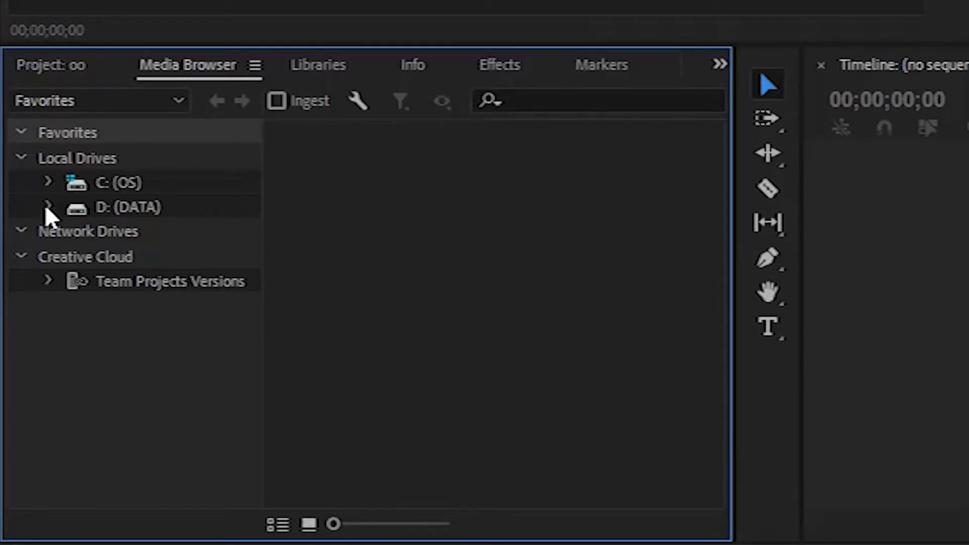
left_click(319, 65)
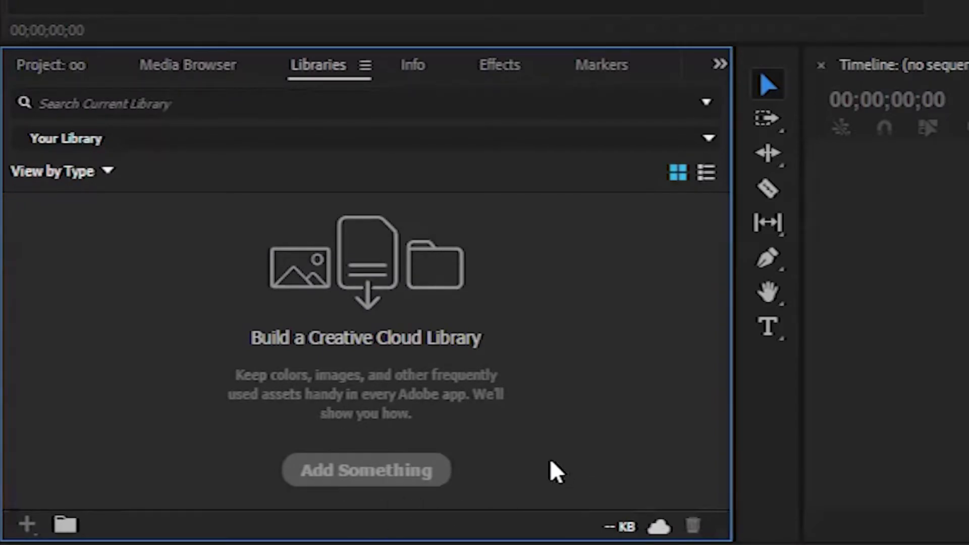
left_click(412, 66)
left_click(507, 71)
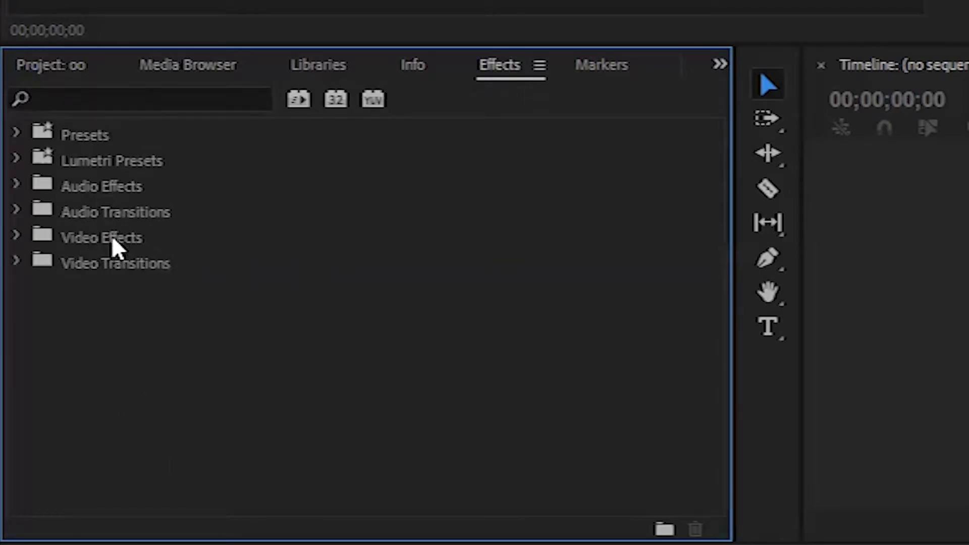
Import k.mp4, the man in protection gear clip, the parked cars clip and the Awaken audio track into the project.
key("shift+1")
double_click(302, 309)
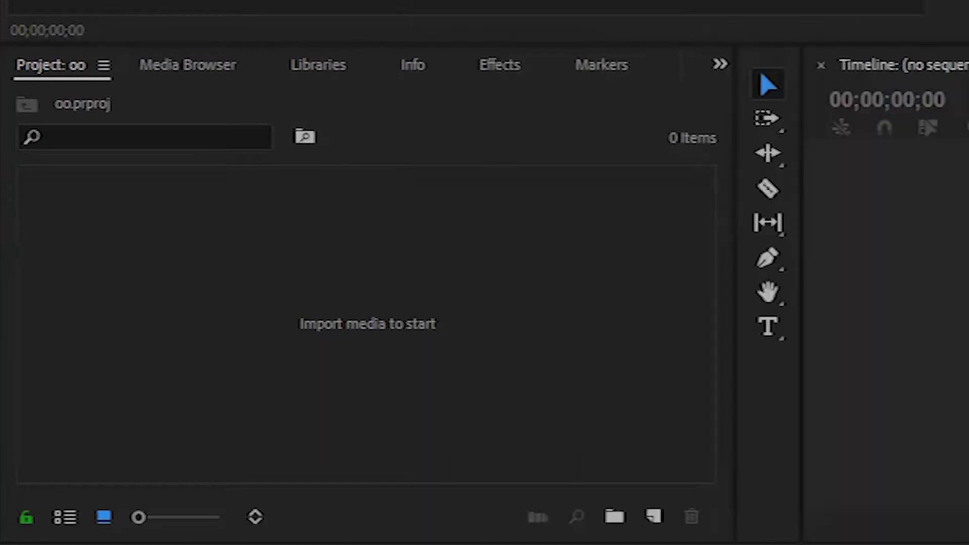
left_click(251, 329)
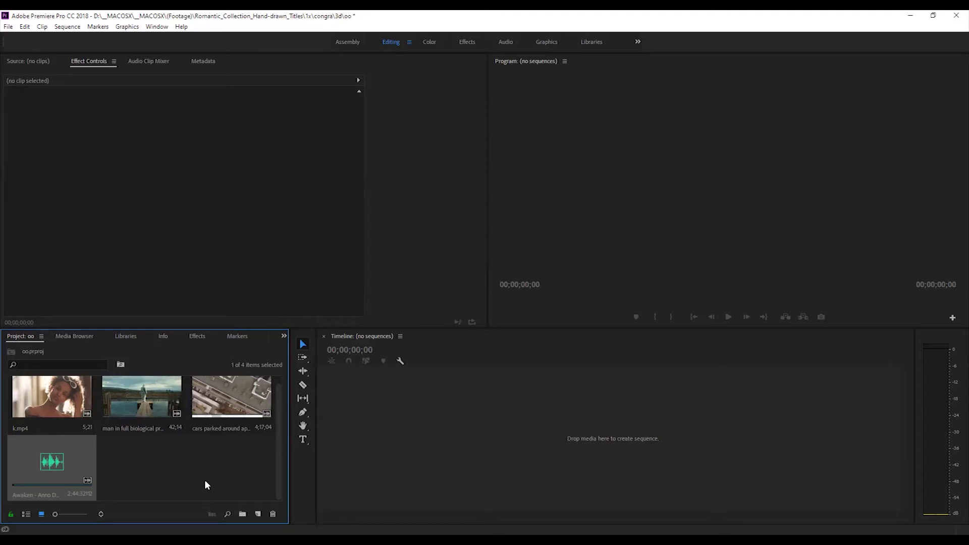
Create a sequence from k.mp4 and place the protection gear and parked cars clips after it on V1 with gaps between them.
left_click(51, 401)
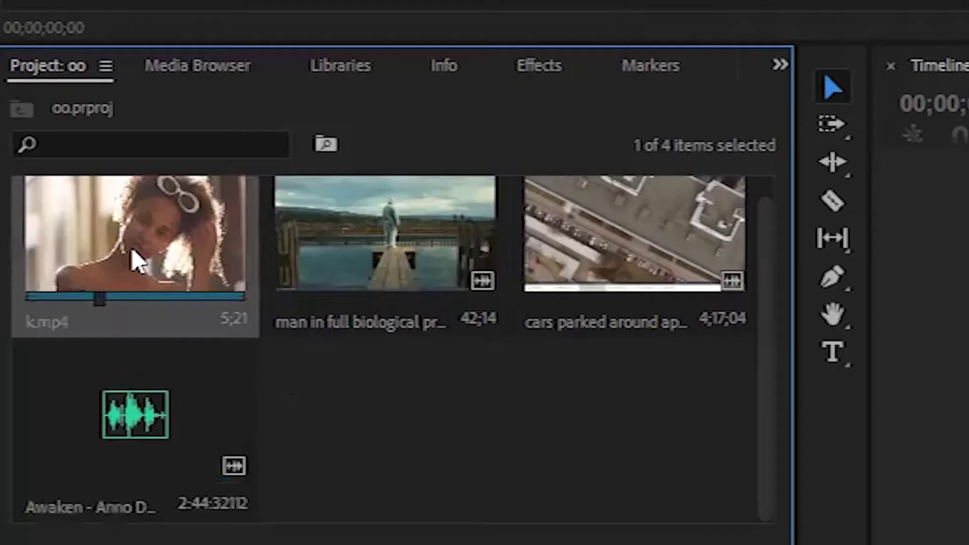
left_click_drag(140, 258, 887, 326)
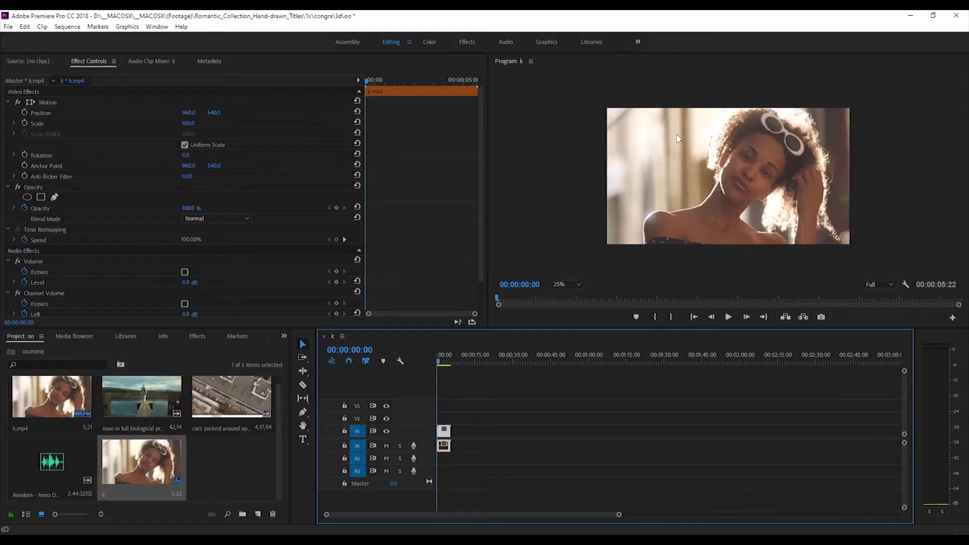
left_click(728, 317)
left_click(144, 419)
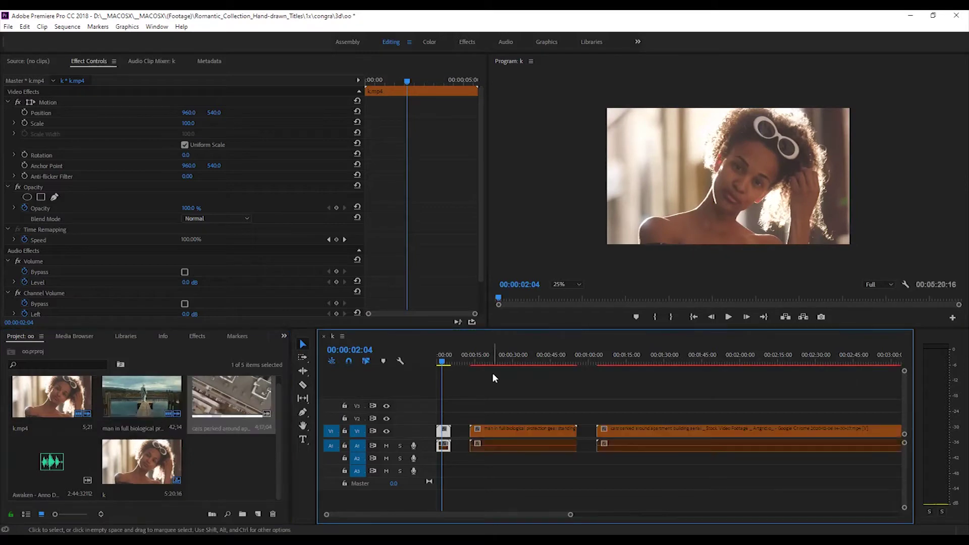
Place the playhead at 00:00:16:00, activate the Selection tool and undo the last clip move.
key("space")
mouse_move(479, 373)
left_mouse_down()
mouse_move(748, 361)
mouse_move(477, 362)
left_mouse_up()
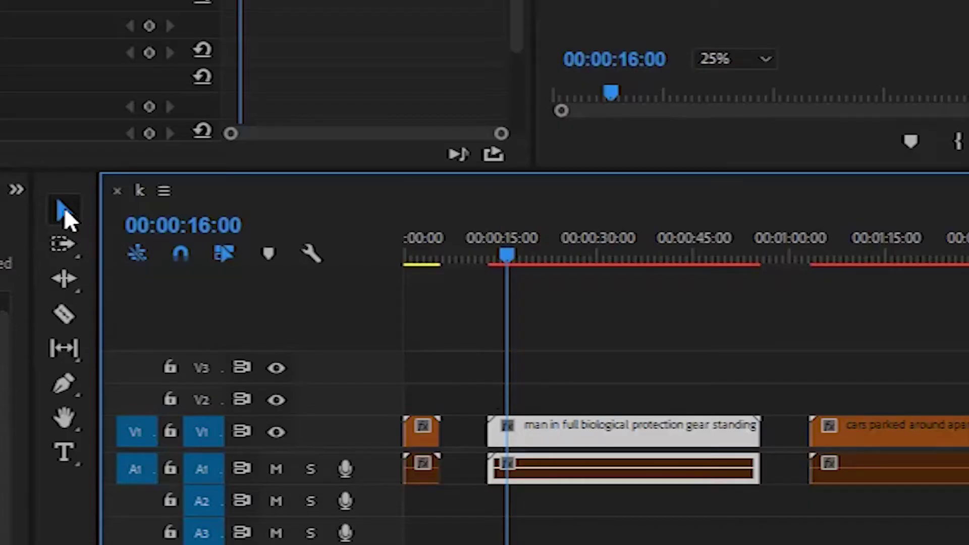
left_click(65, 207)
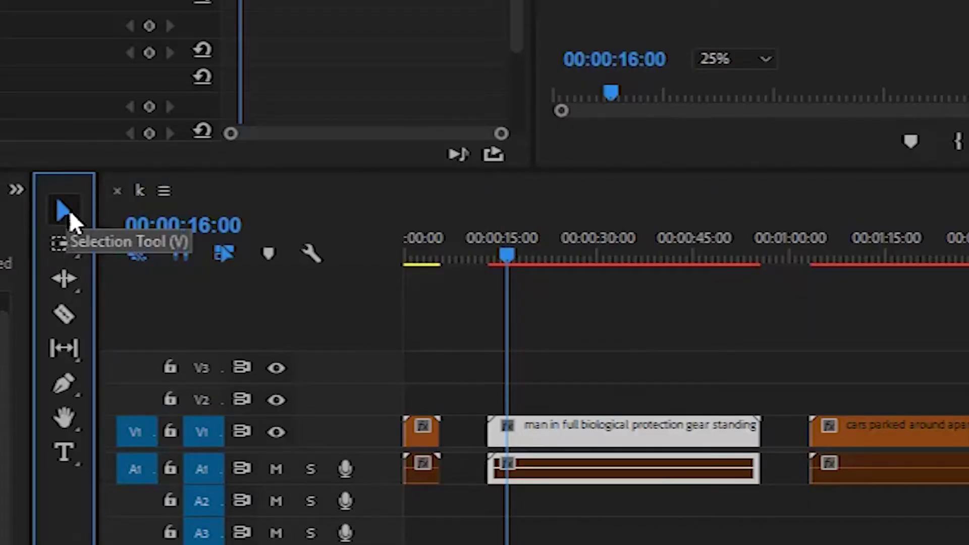
key("ctrl+z")
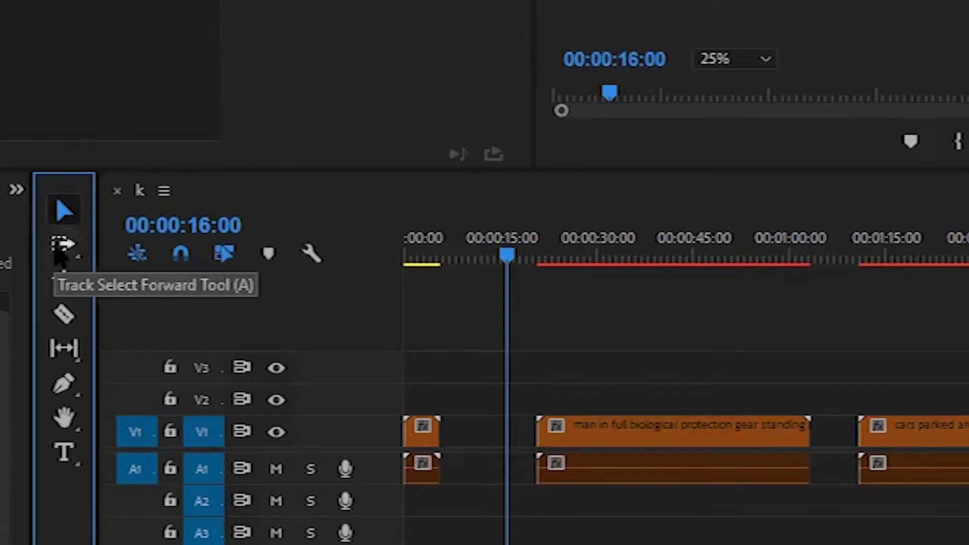
Use the Track Select Forward tool to select all clips from the first clip onward, and from the protection gear clip onward.
left_click(60, 243)
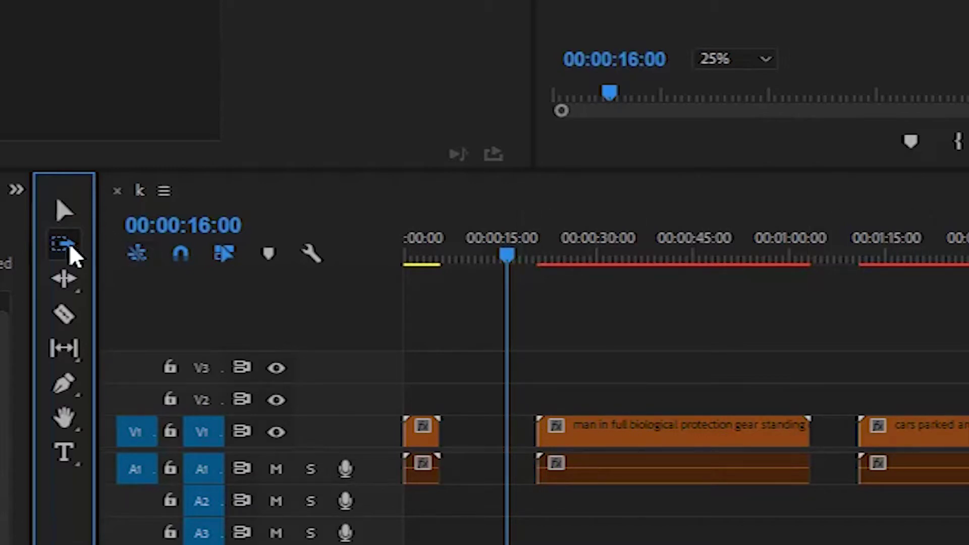
left_click(644, 435)
left_click(424, 432)
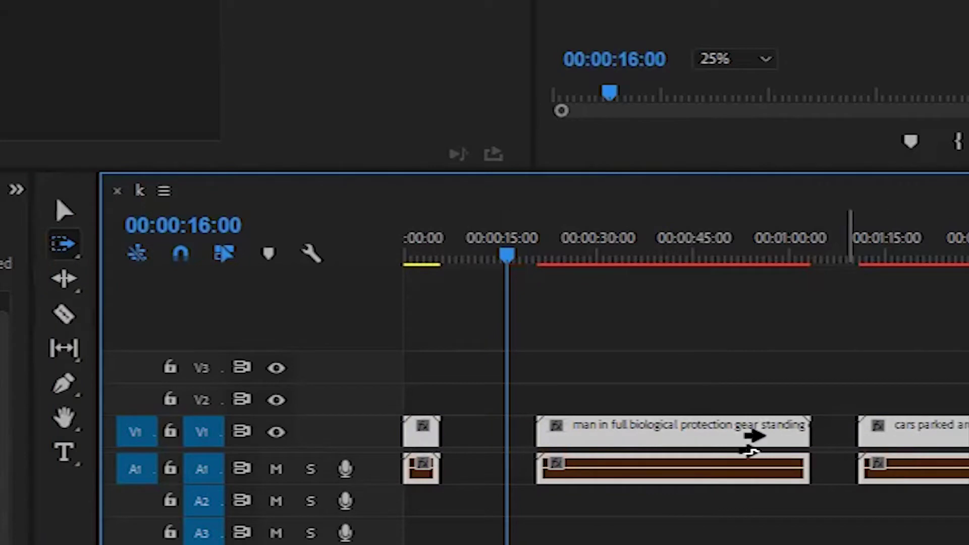
left_click(580, 435)
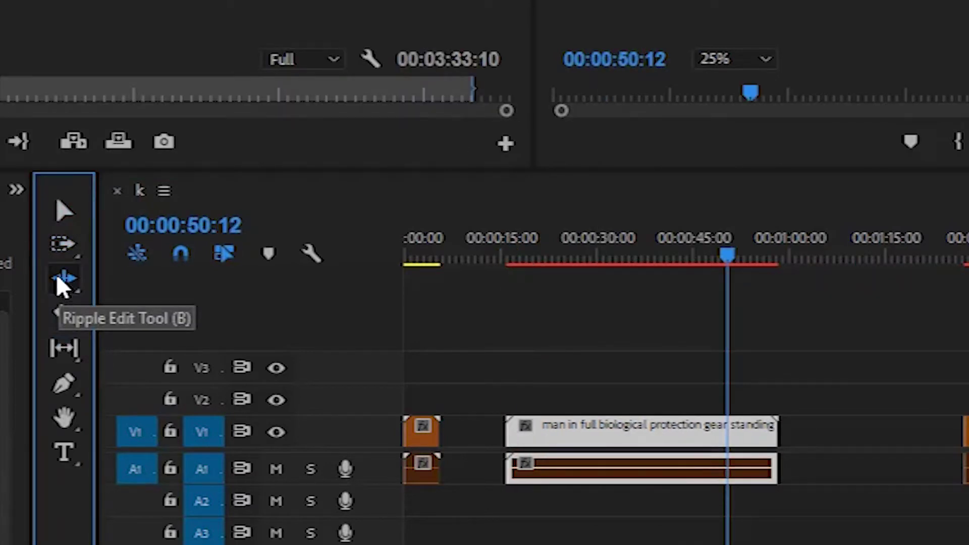
Ripple-trim the end of the protection gear clip with the Ripple Edit tool and activate the Razor tool.
left_click(63, 278)
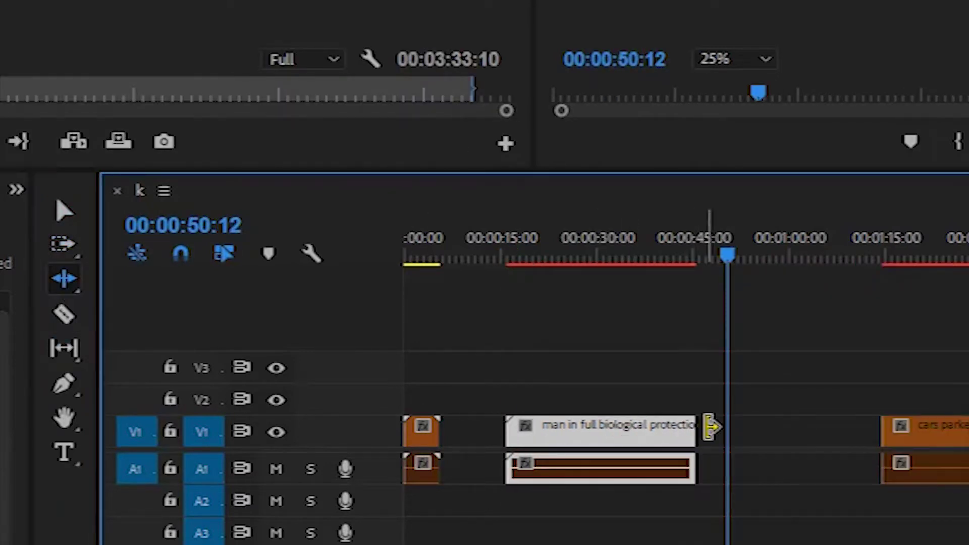
left_click_drag(687, 435, 777, 427)
left_click(65, 315)
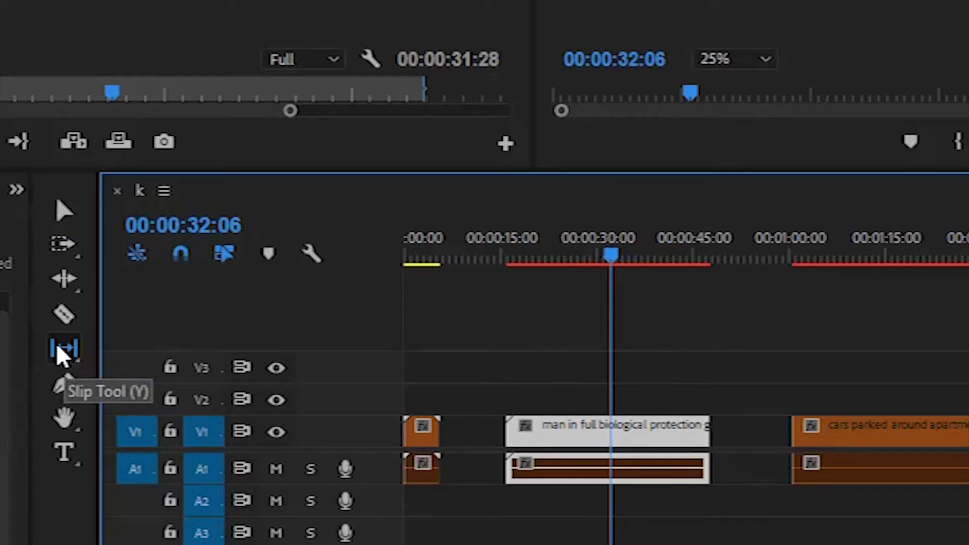
Move the playhead to 00:01:28:06 and slip the footage inside the parked cars clip with the Slip tool.
left_click(59, 350)
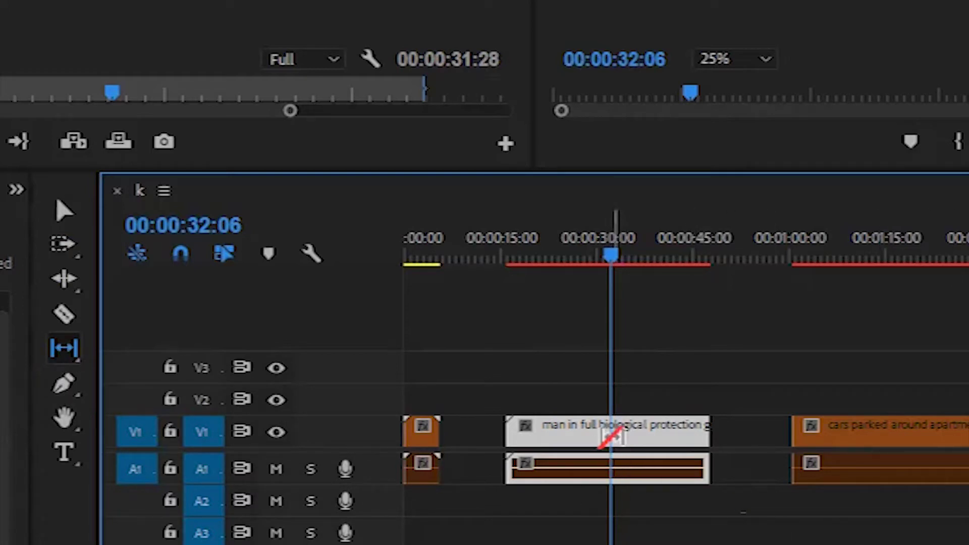
left_click_drag(944, 242, 968, 242)
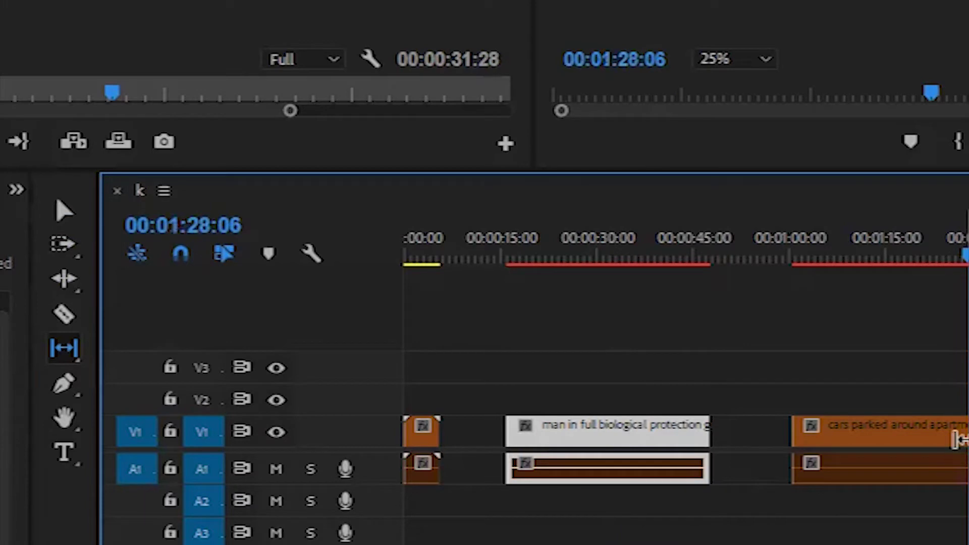
left_click_drag(967, 433, 920, 433)
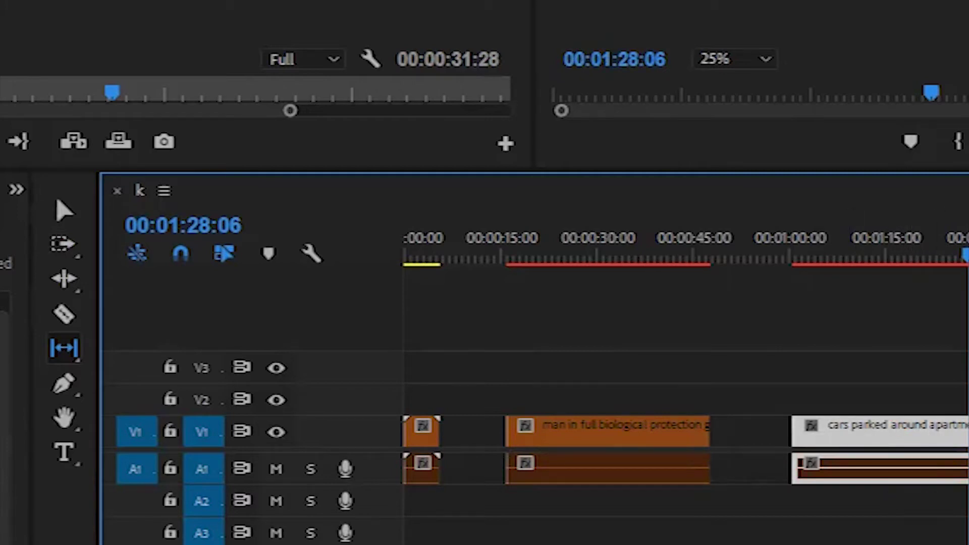
Draw a closed six-point shape with the Pen tool over the left edge of the protection gear frame at 00:00:16:12.
left_click(64, 388)
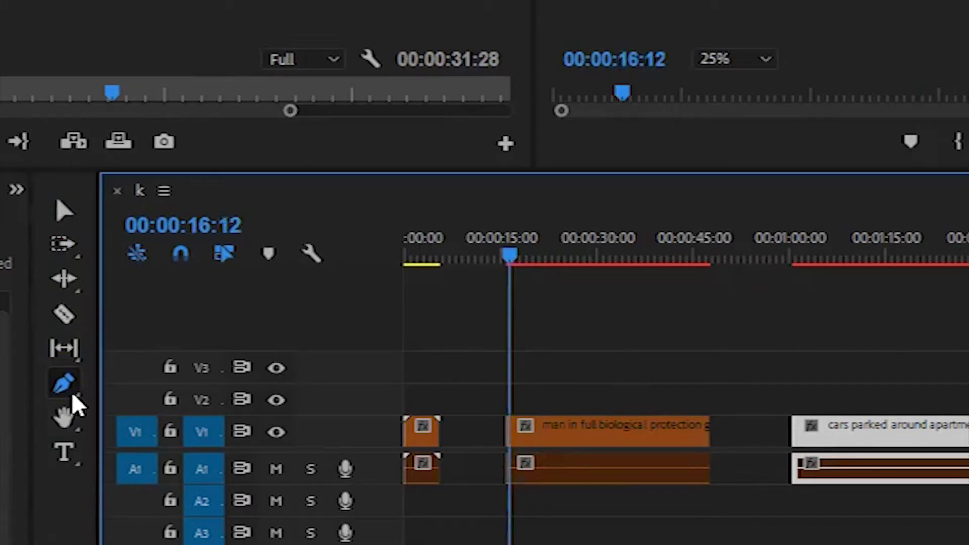
left_click(67, 387)
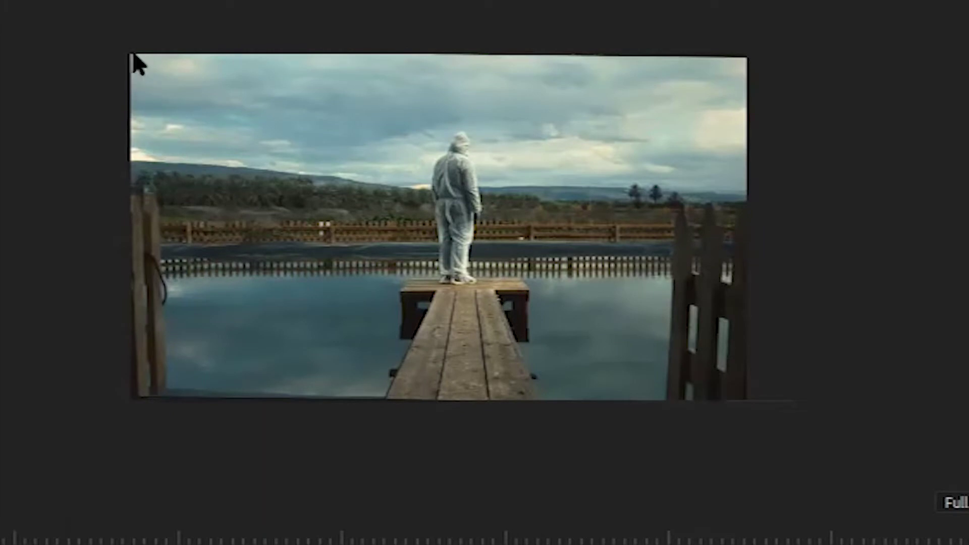
left_click(134, 53)
left_click(206, 222)
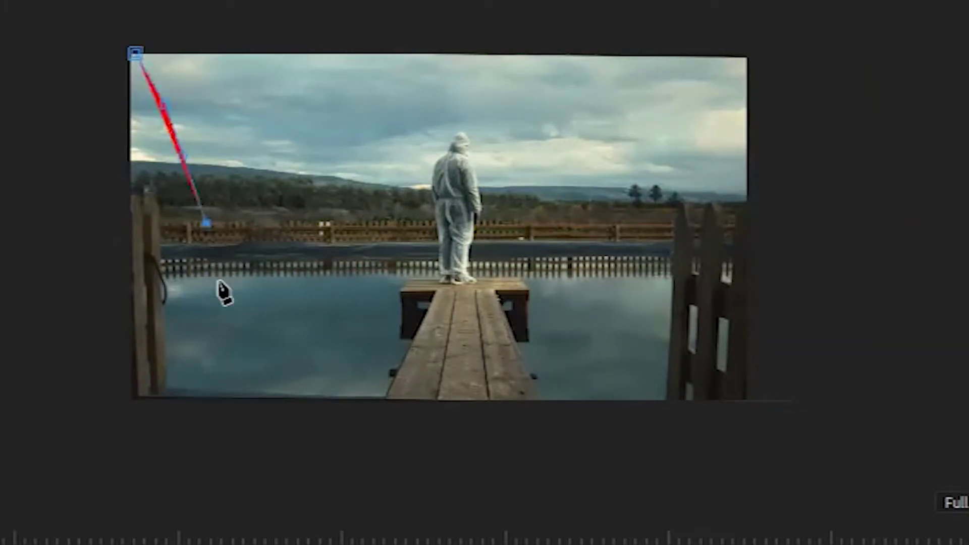
left_click(217, 376)
left_click(175, 427)
left_click(102, 435)
left_click(61, 225)
left_click(134, 53)
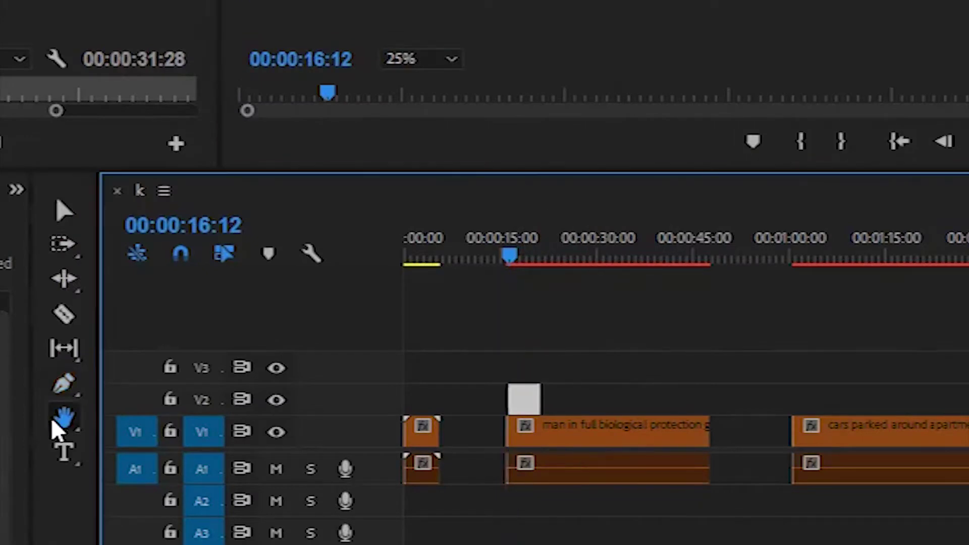
Pan across the timeline with the Hand tool.
left_click(62, 416)
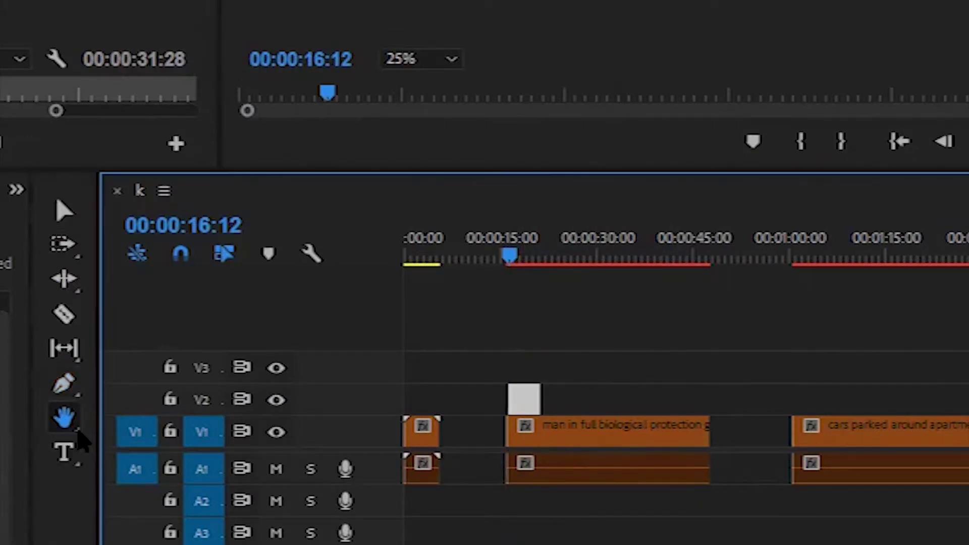
left_click(680, 339)
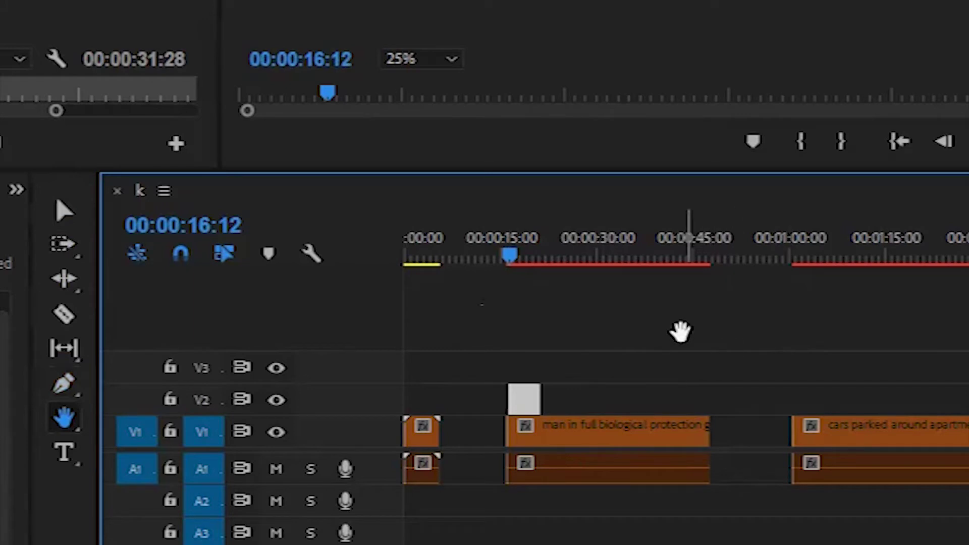
left_click_drag(742, 343, 936, 349)
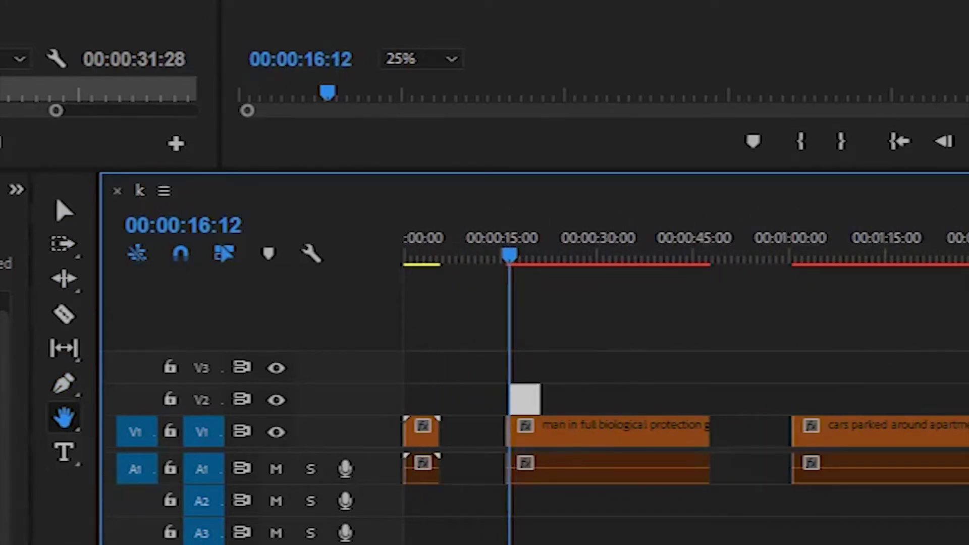
Add the sample text "bukkbbbjkbjkbbjk" over the water in the protection gear frame with the Type tool.
left_click(58, 454)
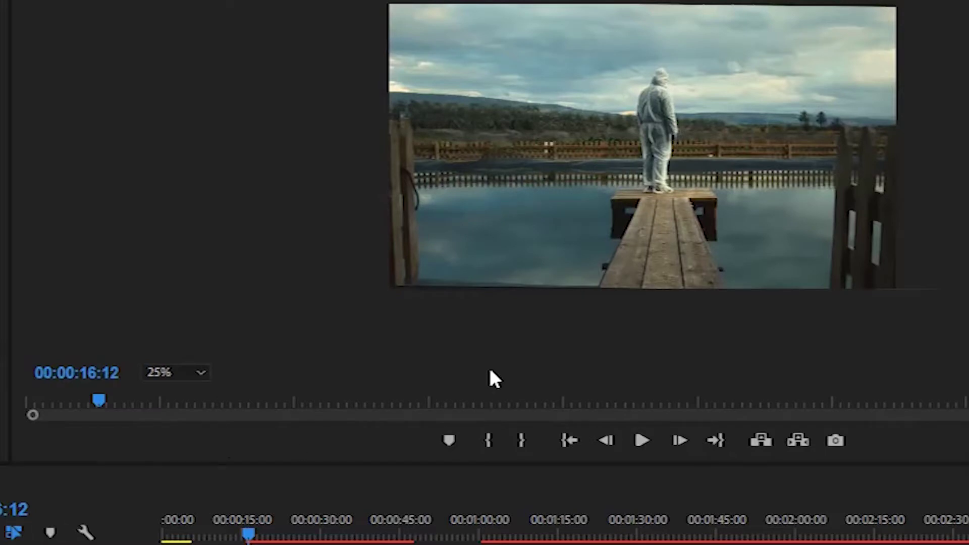
left_click(503, 198)
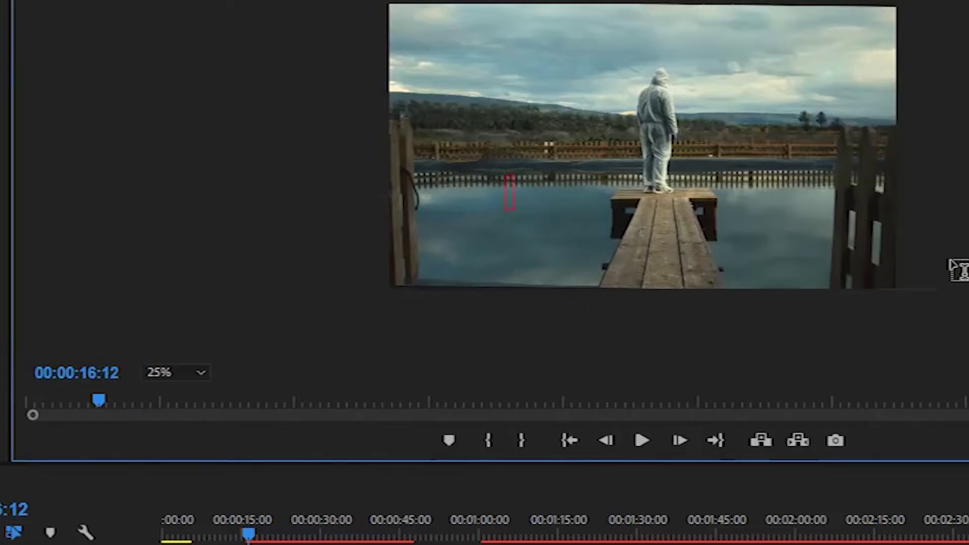
type("bukkbbbjkbjkbbjk")
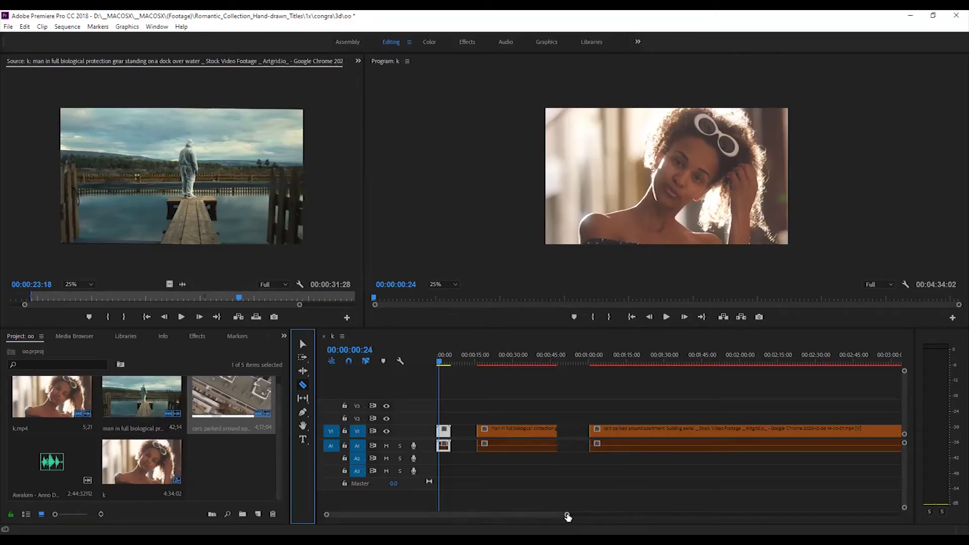
Zoom the timeline out and in, fit the whole sequence in view and select the parked cars clip with the Selection tool.
left_click_drag(567, 517, 870, 524)
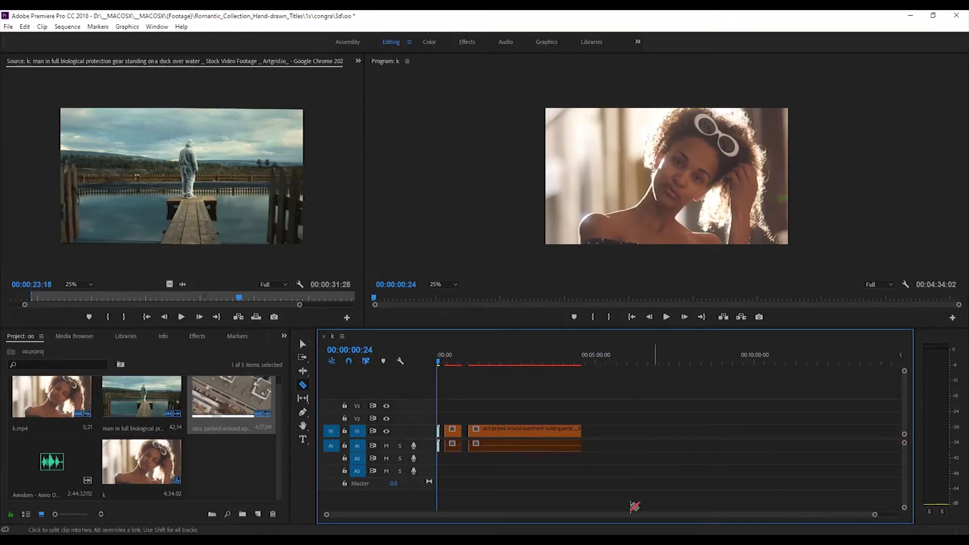
left_click_drag(875, 514, 396, 514)
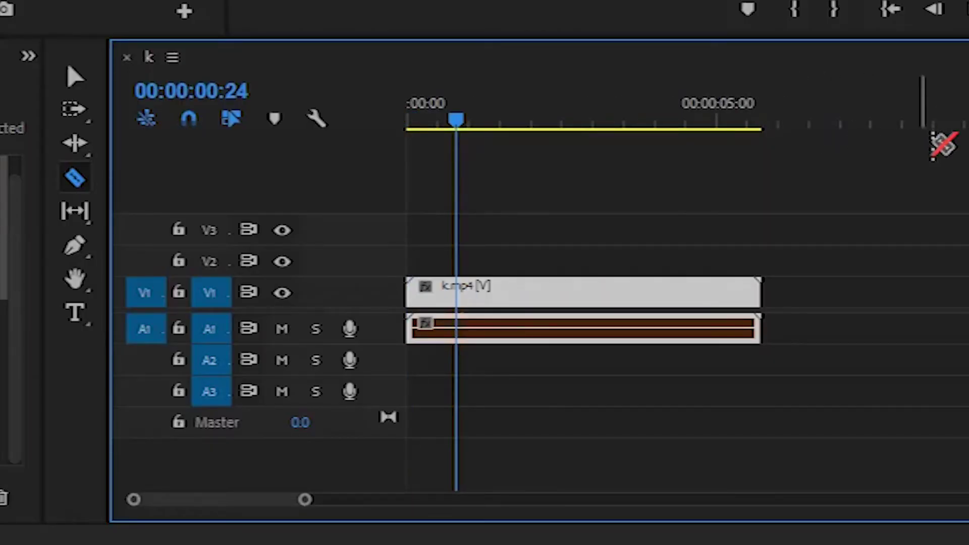
left_click_drag(303, 500, 229, 509)
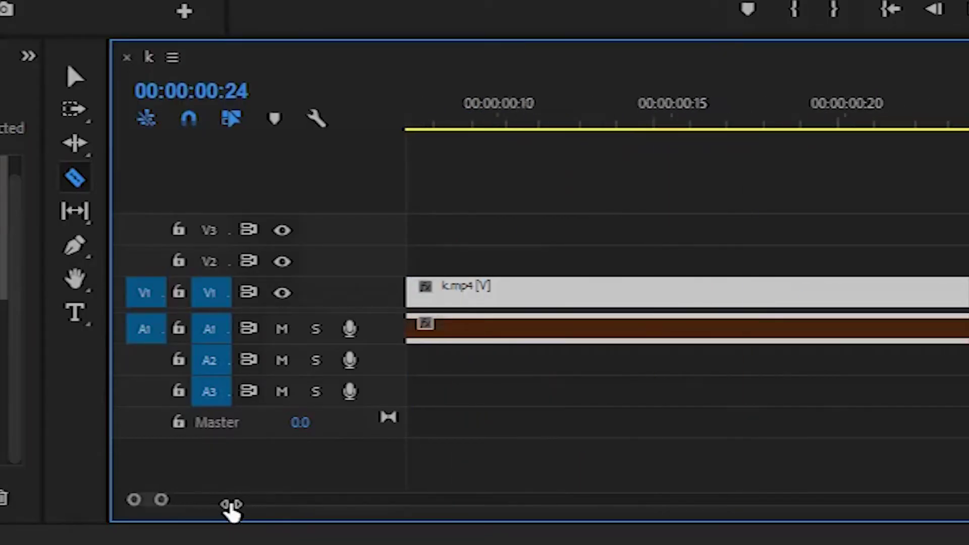
key("v")
key("backslash")
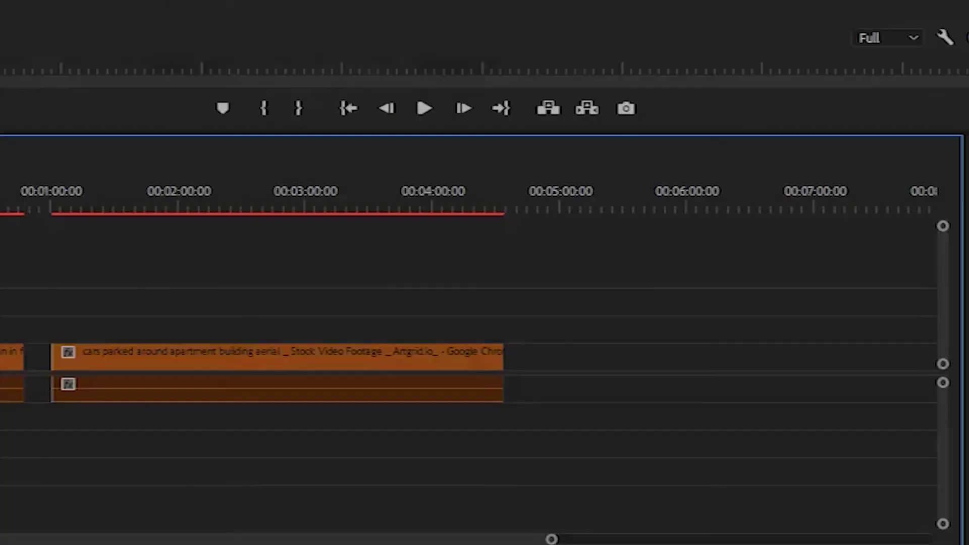
left_click(757, 292)
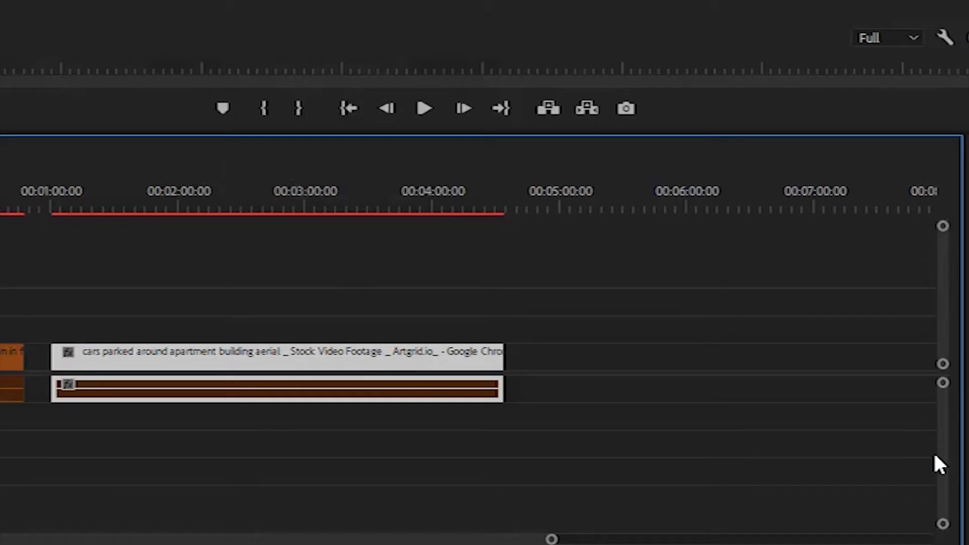
Try enlarging and shrinking the heights of the video tracks and the audio tracks in the timeline.
scroll(950, 346, "up", 1)
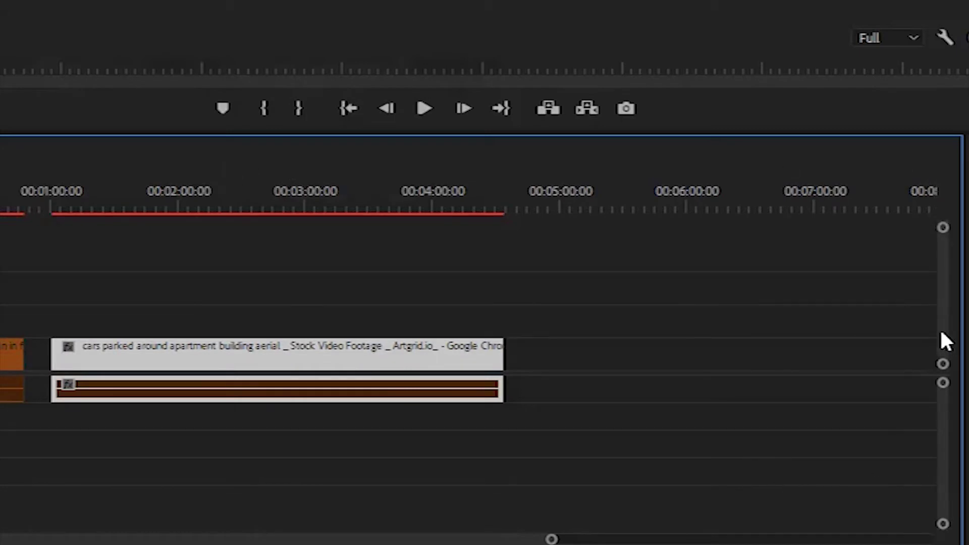
scroll(943, 354, "up", 3)
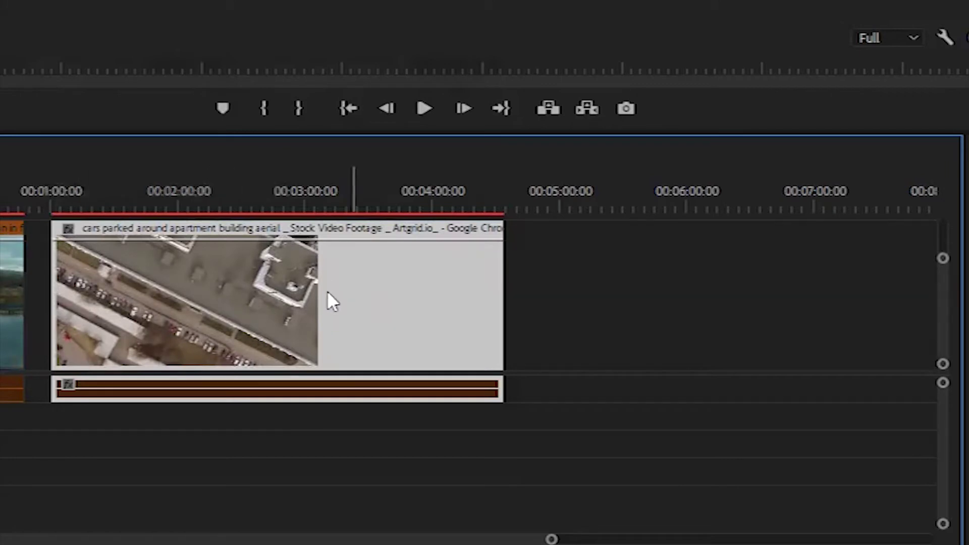
left_click_drag(942, 363, 943, 429)
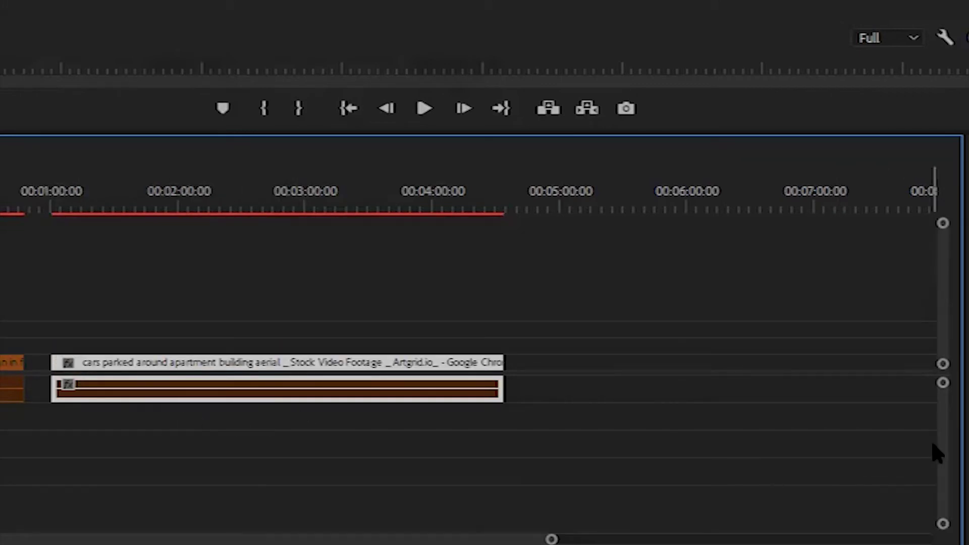
left_click_drag(943, 524, 943, 502)
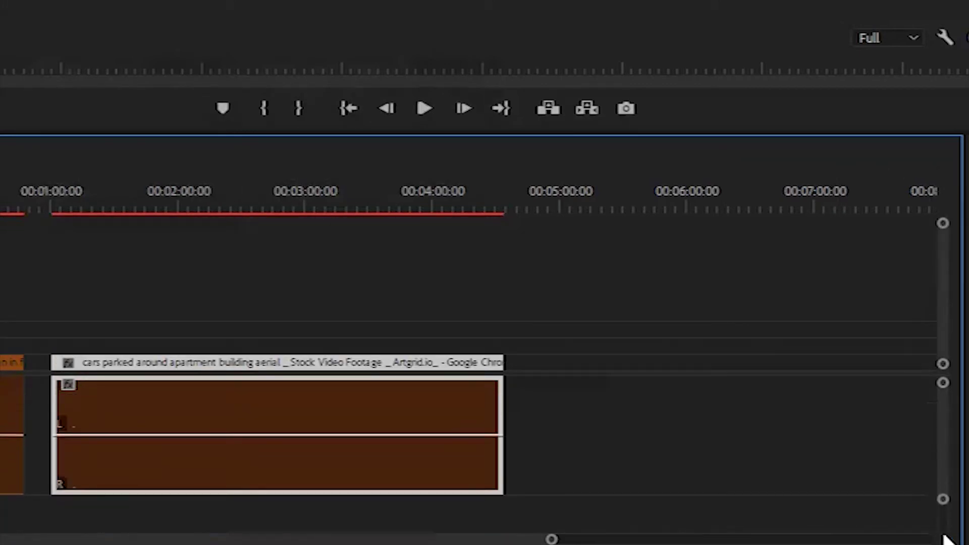
key("shift+minus")
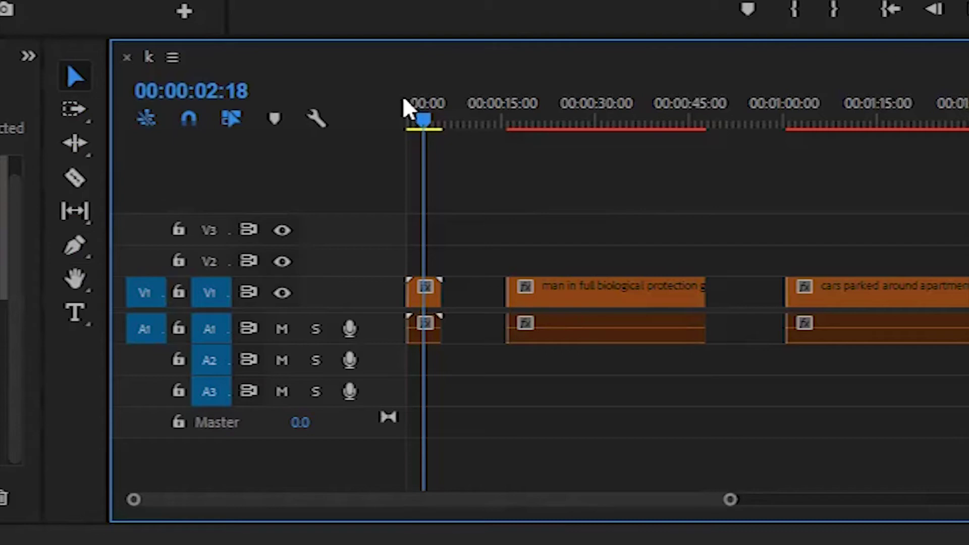
Split the protection gear clip at about 00:00:11:00 with the Razor tool and delete the part after the cut.
left_click(413, 117)
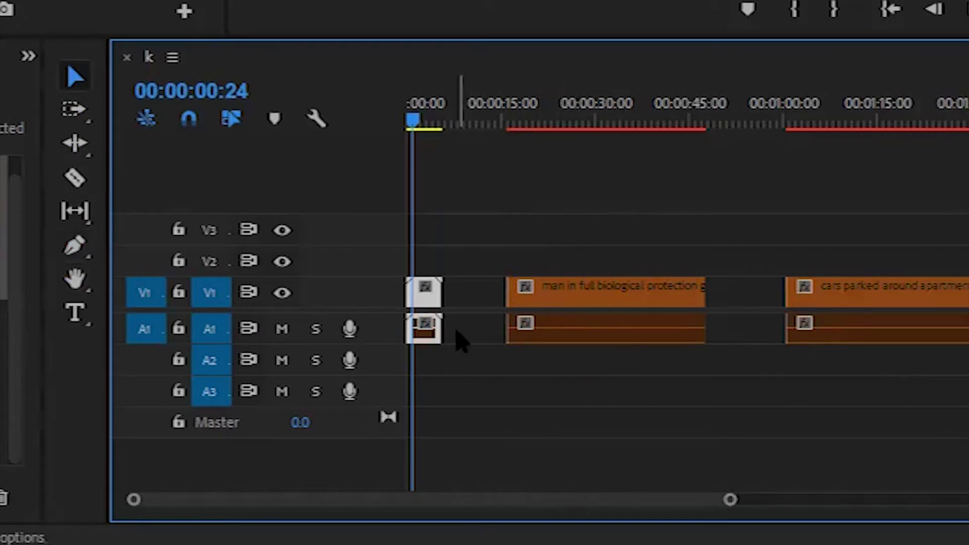
left_click(76, 181)
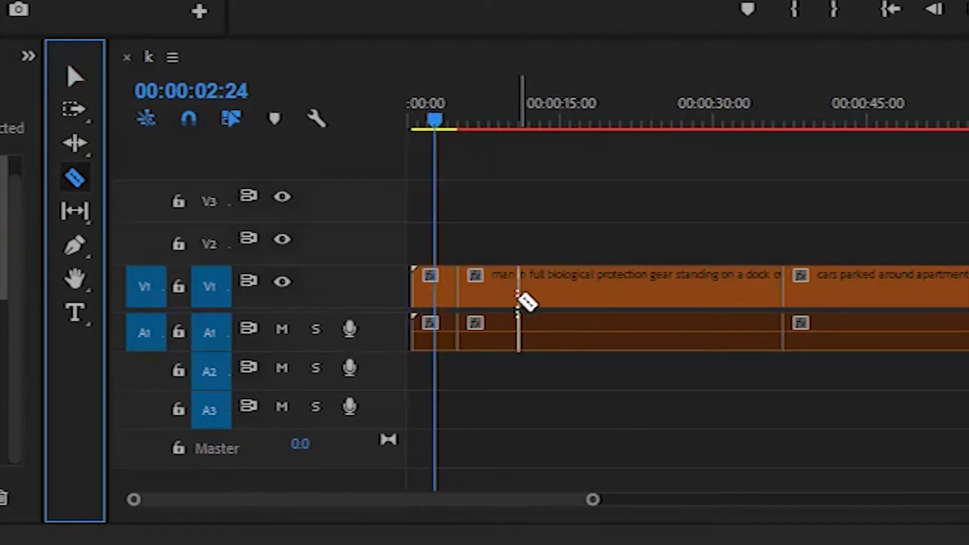
left_click(518, 298)
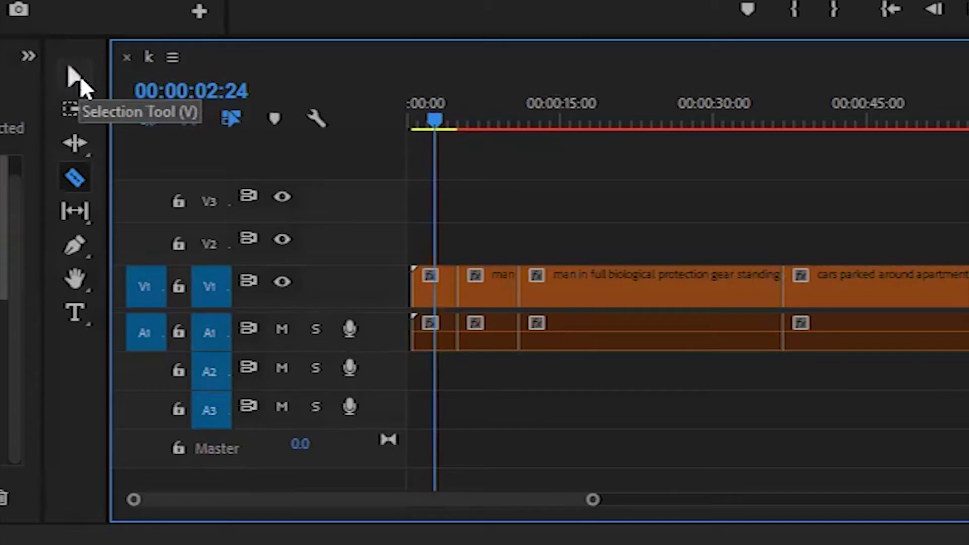
left_click(79, 76)
left_click(684, 282)
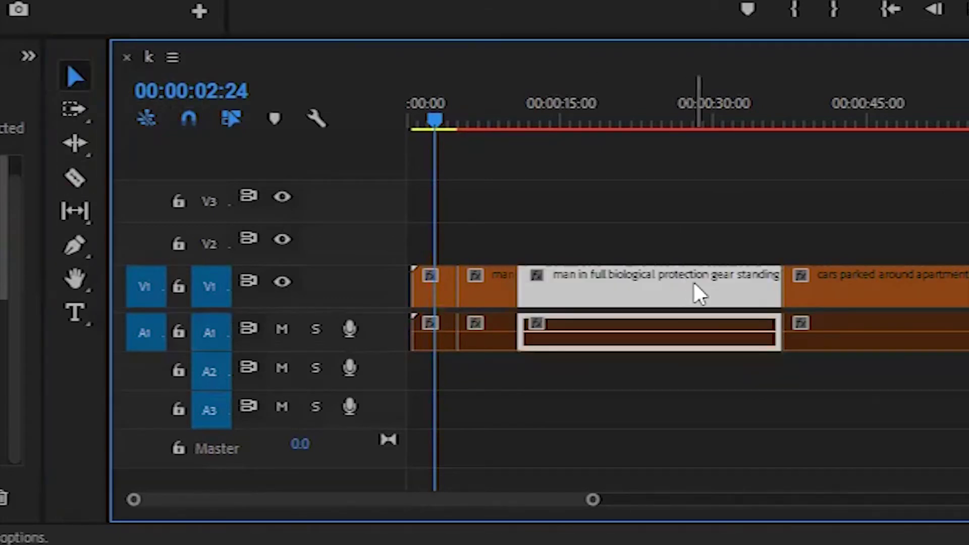
key("Delete")
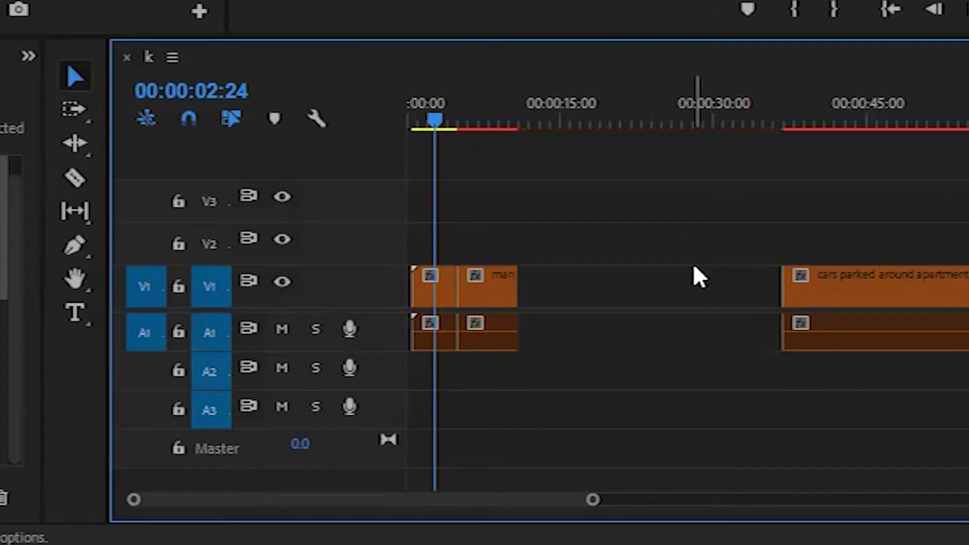
Close the gap before the parked cars clip and cut off everything after about 00:00:18:00 with the Razor tool.
left_click(913, 298)
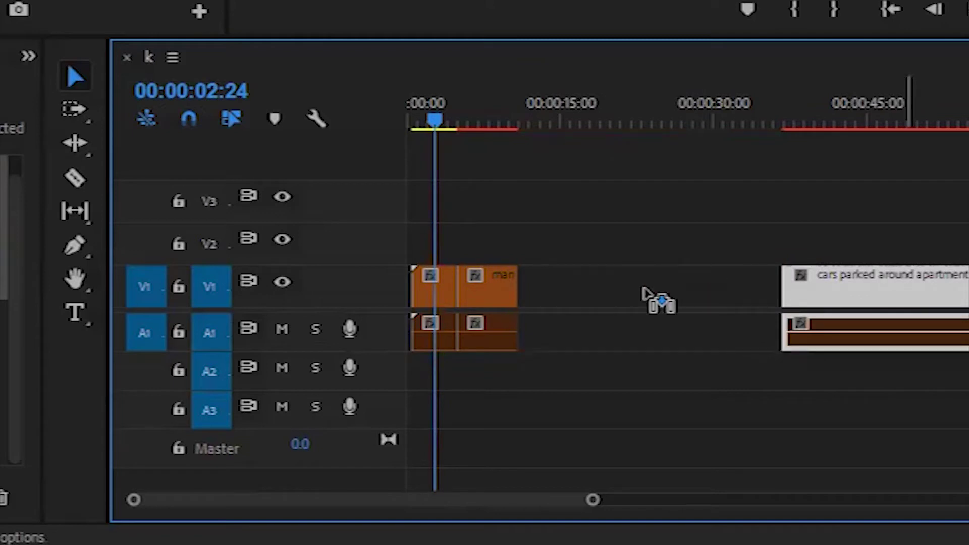
left_click_drag(643, 288, 642, 289)
left_click(74, 178)
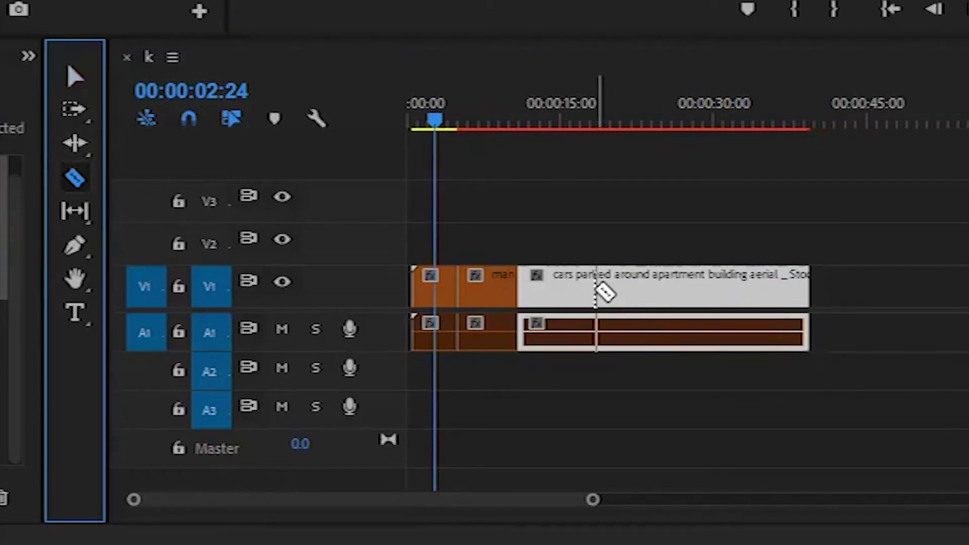
left_click(596, 290)
left_click(75, 76)
left_click(774, 300)
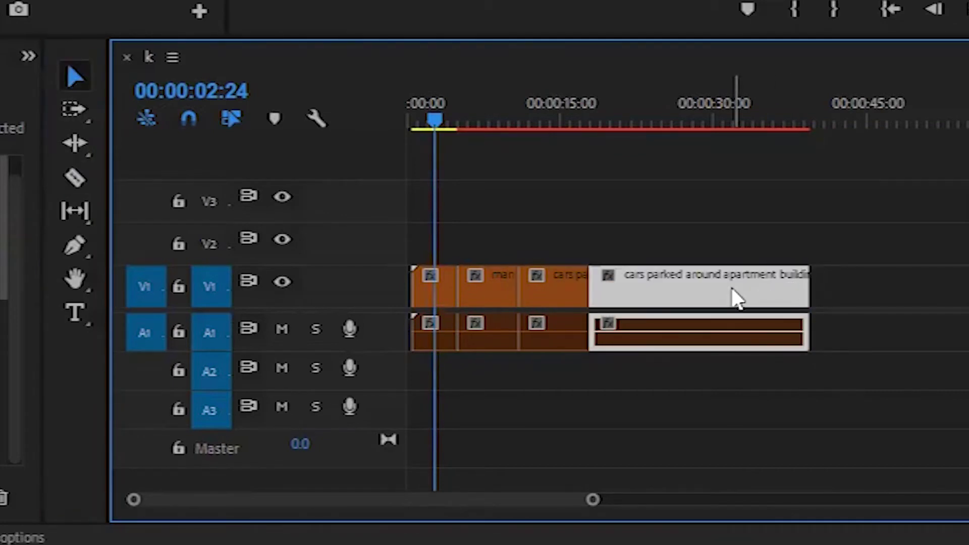
key("Delete")
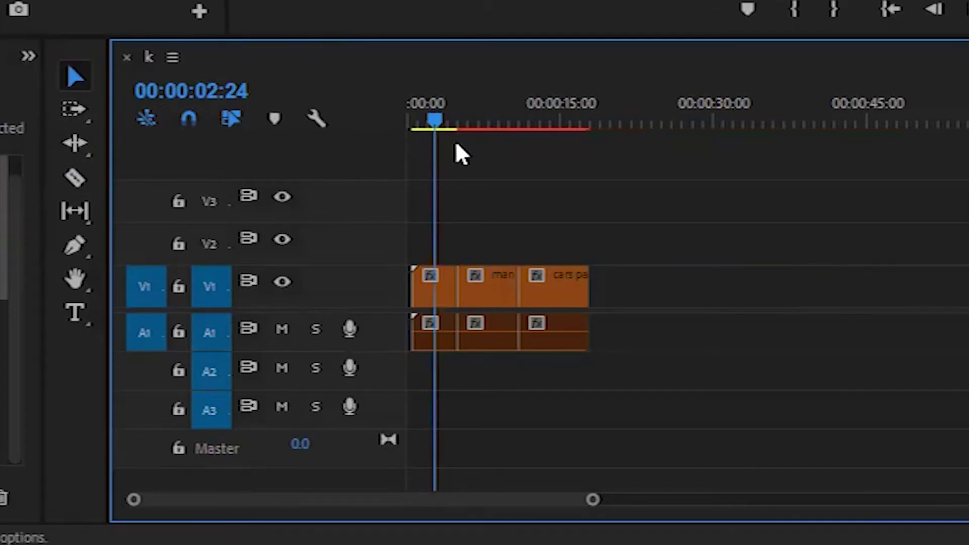
Move the playhead to 00:00:06:06 and select each clip's video and audio in turn to examine how they are linked.
left_click_drag(435, 114, 471, 130)
key("=")
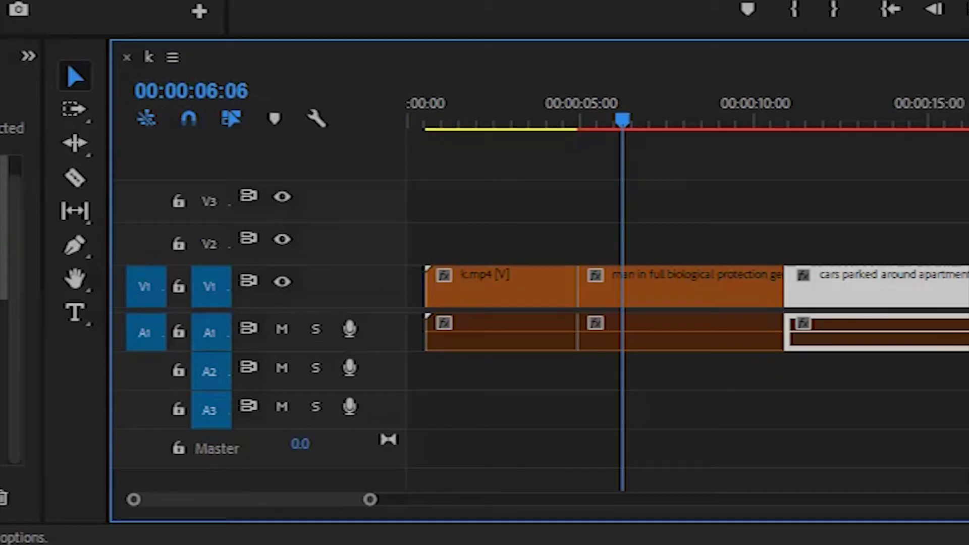
left_click(516, 277)
left_click(698, 274)
left_click(859, 291)
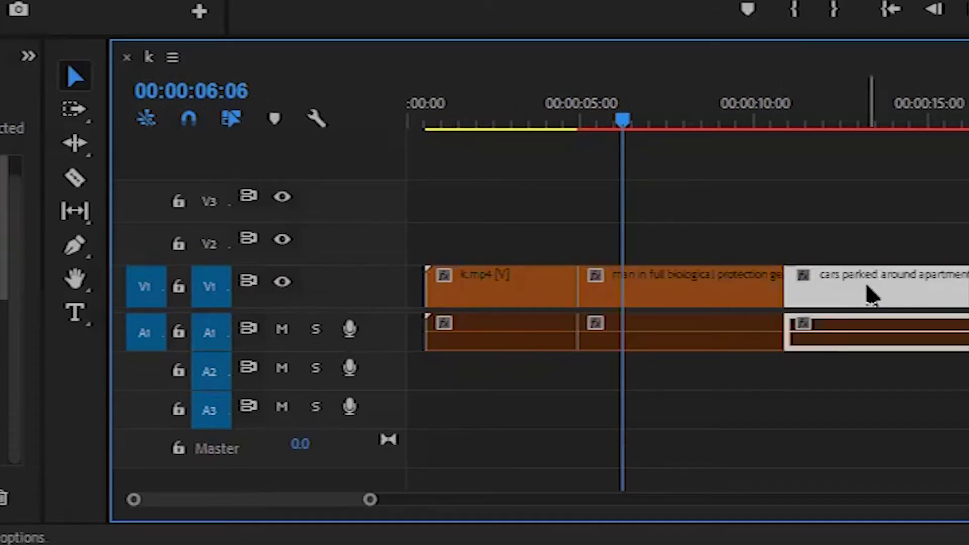
left_click(533, 343)
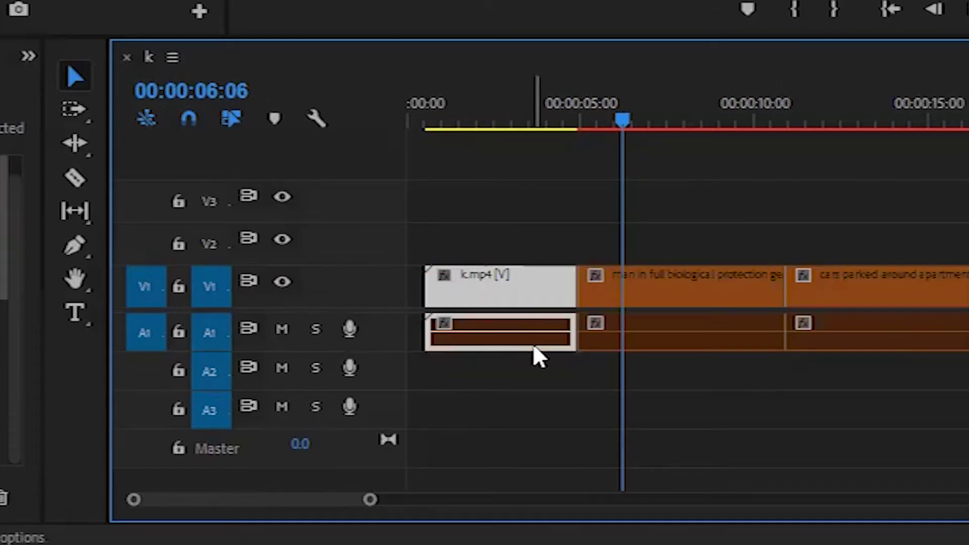
left_click(655, 328)
left_click(837, 325)
left_click(533, 292)
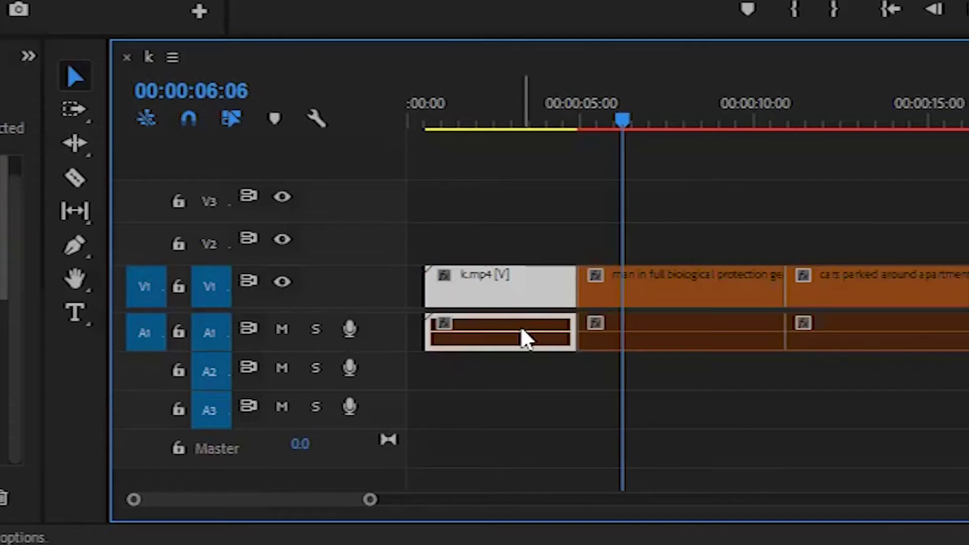
left_click(654, 335)
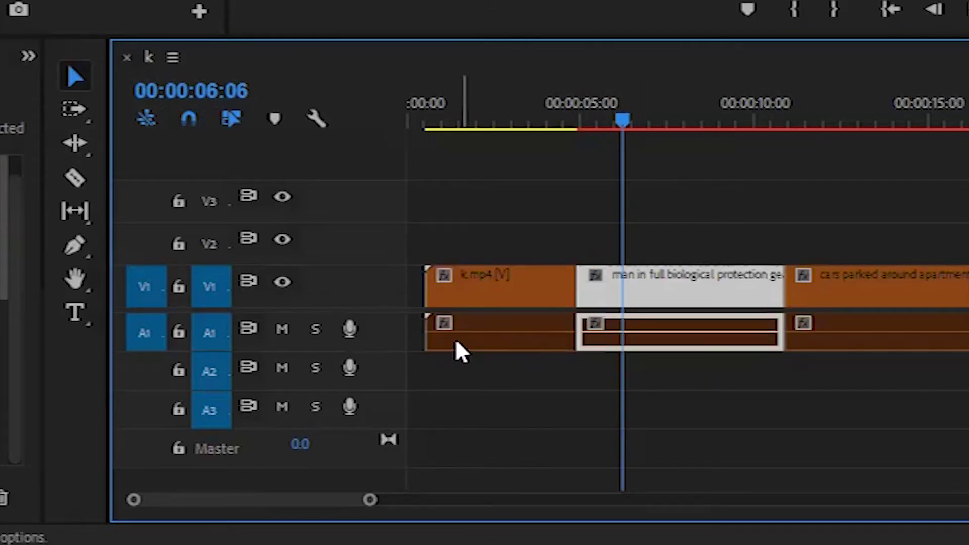
left_click(477, 343)
left_click(636, 343)
left_click(819, 347)
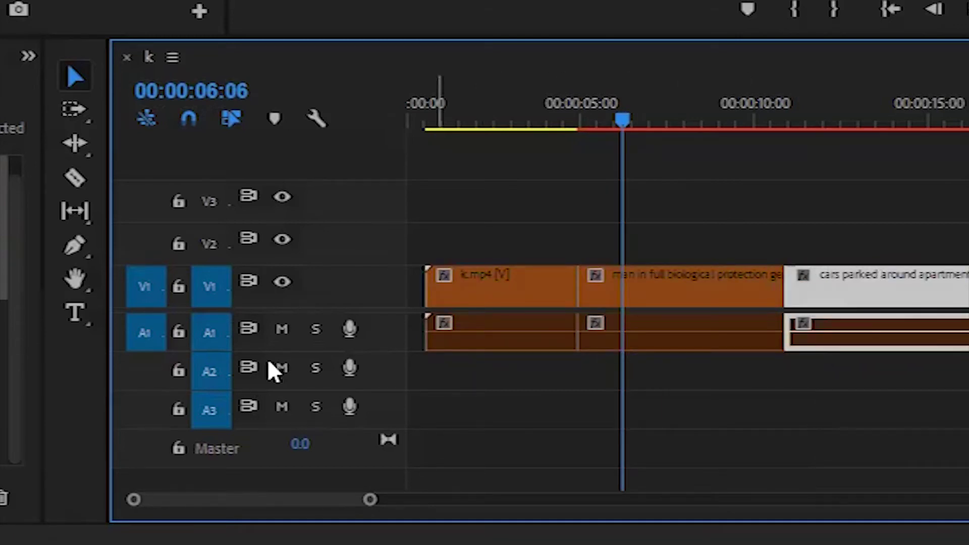
Select the k.mp4 clip by its audio and by its video to check that both parts are selected together.
left_click(515, 336)
left_click(665, 340)
left_click(487, 282)
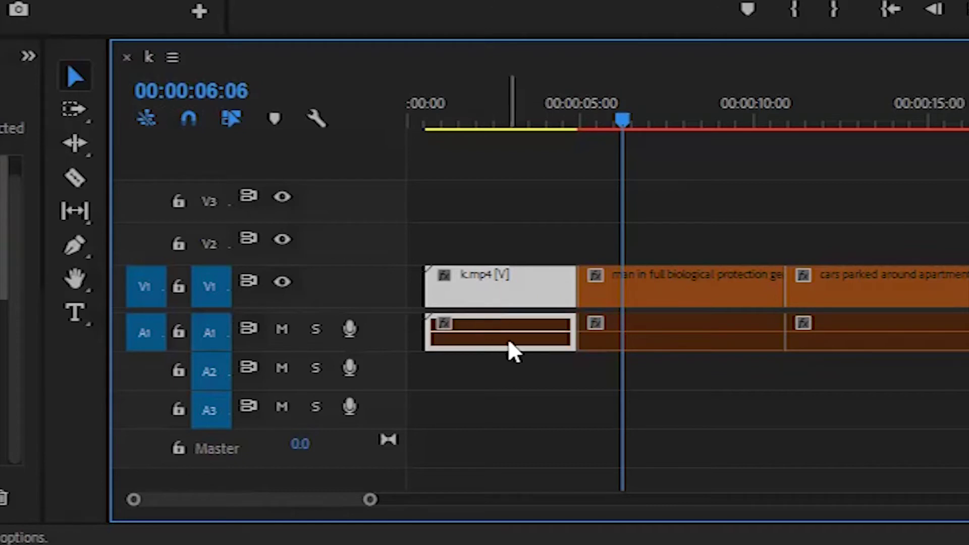
left_click(539, 414)
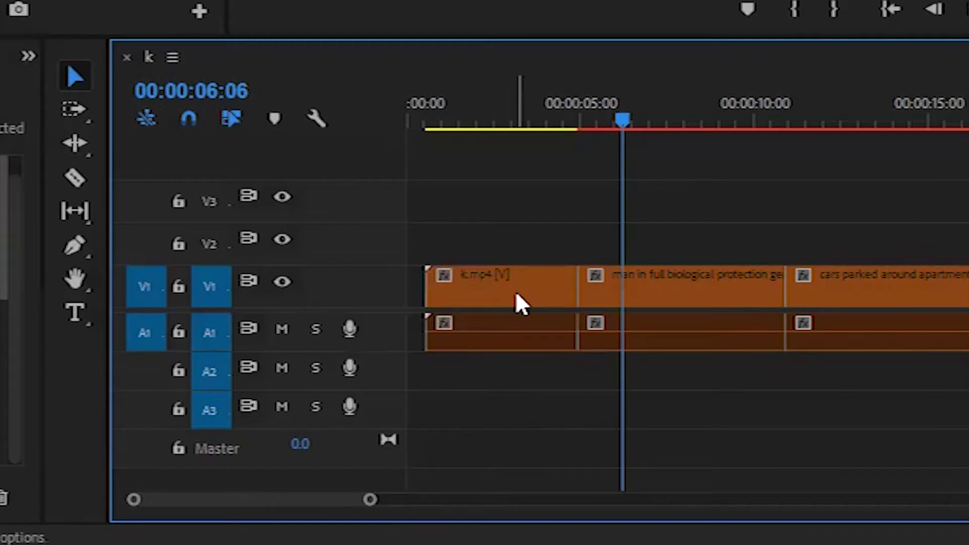
left_click(494, 337)
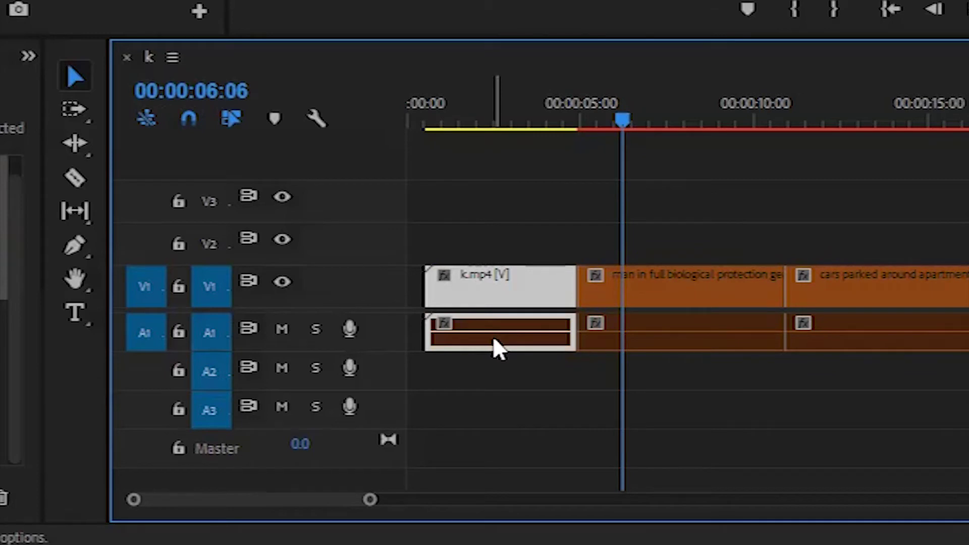
left_click(519, 368)
Unlink the video and audio of the k.mp4 clip and delete its audio from track A1.
left_click(485, 302)
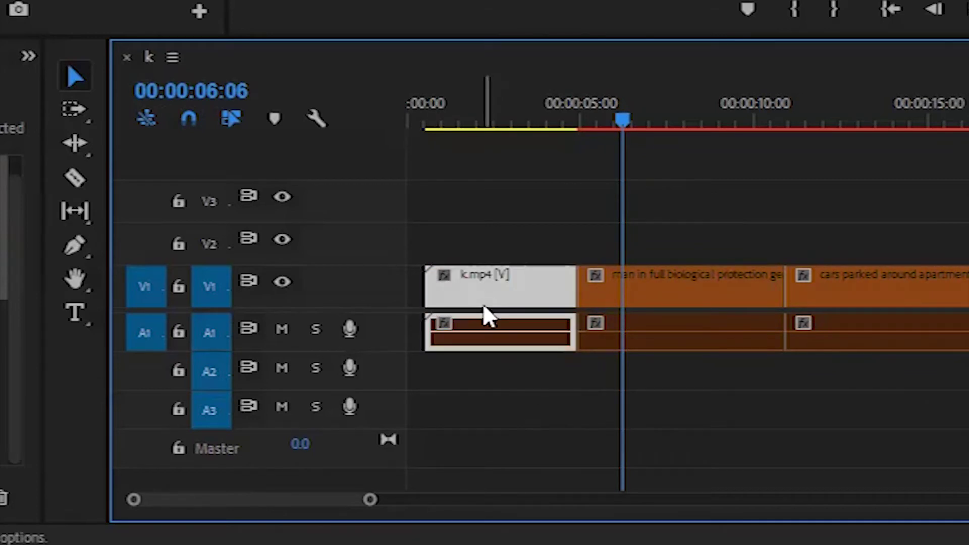
right_click(501, 288)
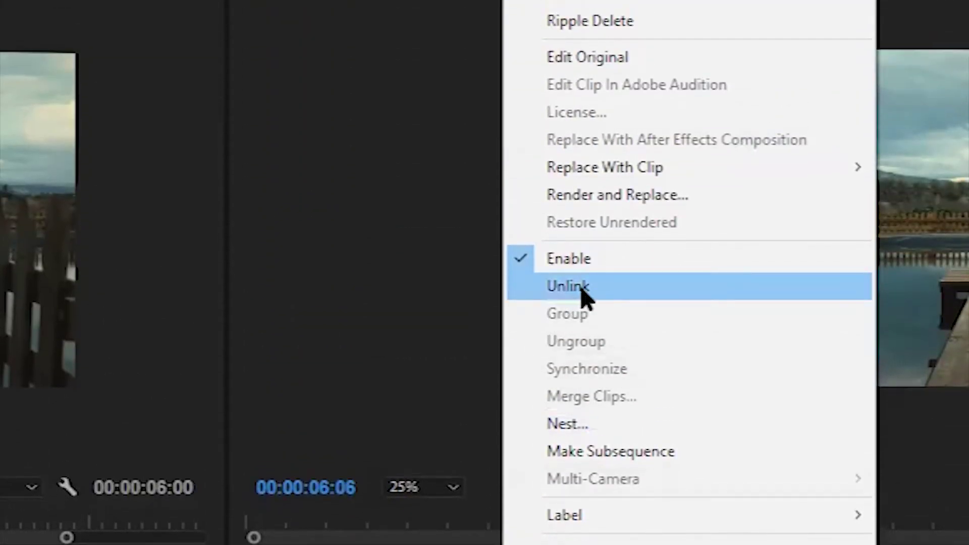
left_click(576, 286)
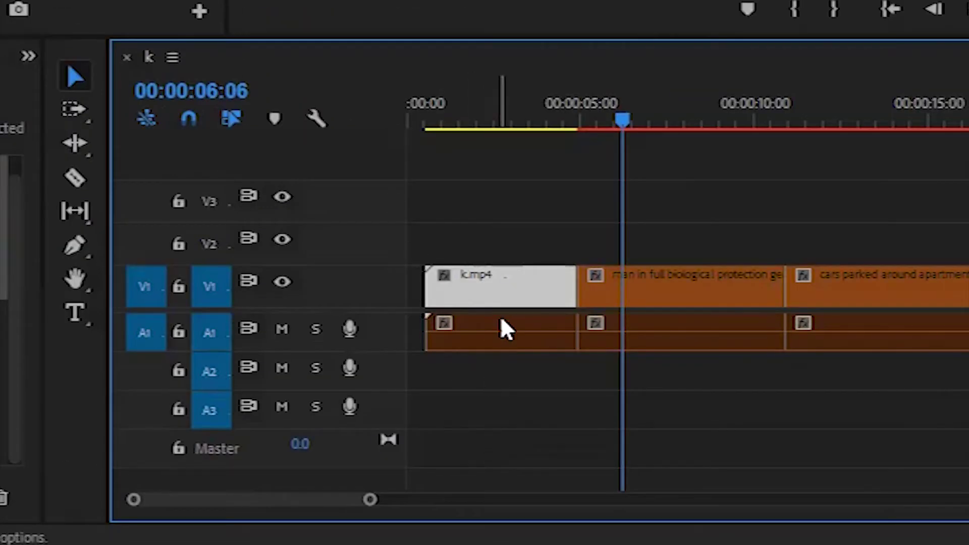
left_click(507, 343)
key("Delete")
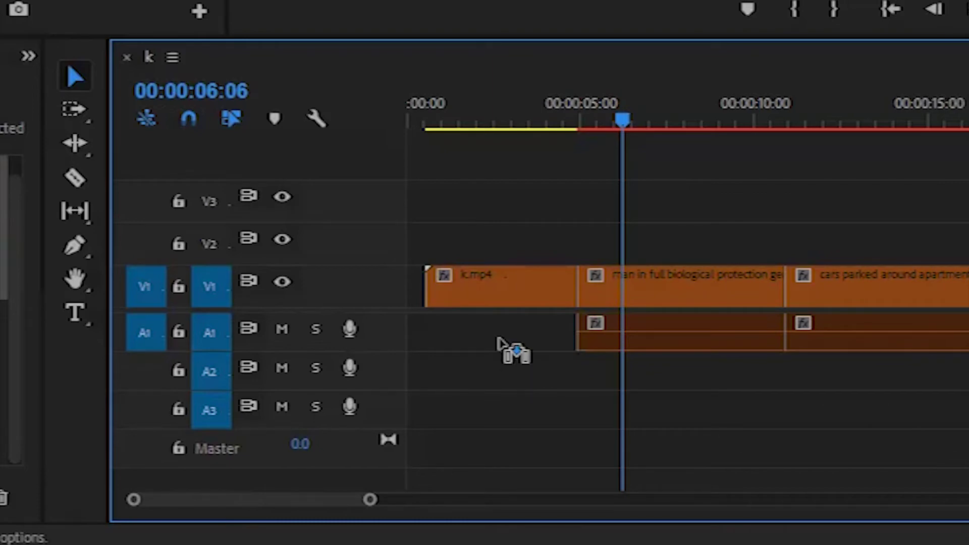
Unlink the video and audio of the protection gear clip and delete its audio from track A1.
left_click(650, 298)
left_click(630, 433)
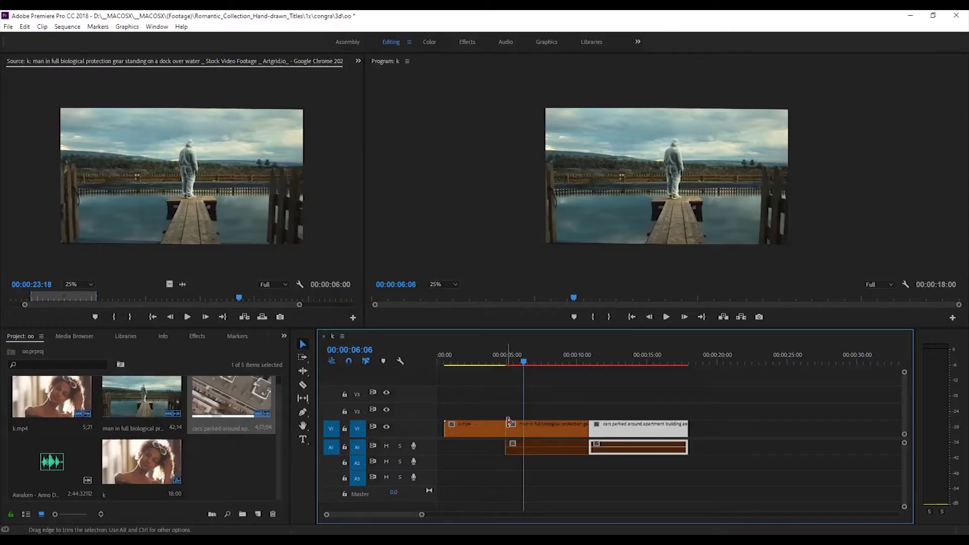
left_click(553, 430)
right_click(553, 430)
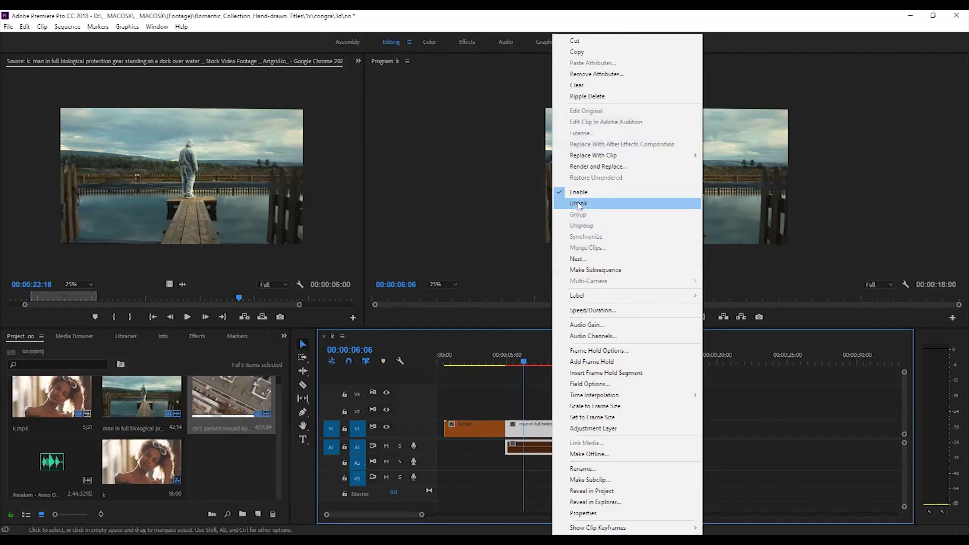
left_click(581, 203)
left_click(578, 447)
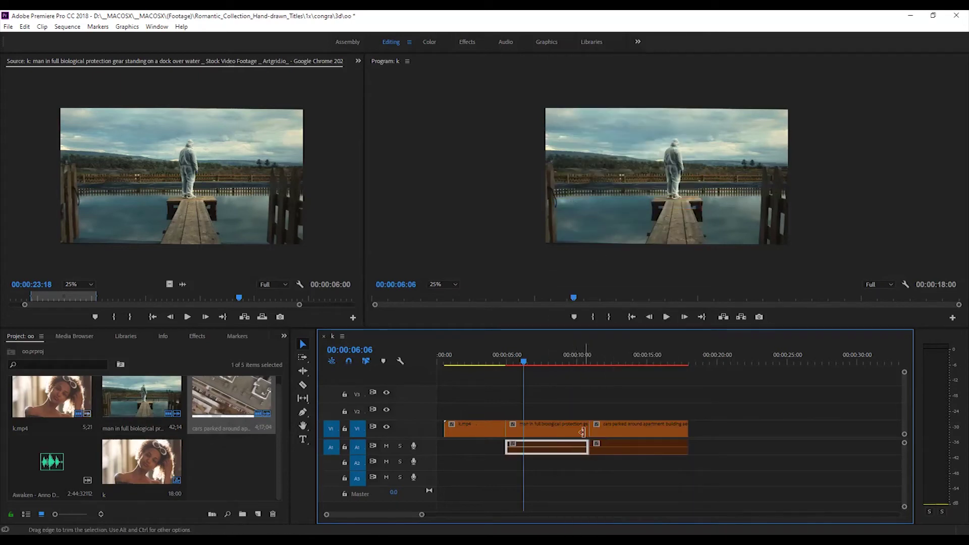
key("Delete")
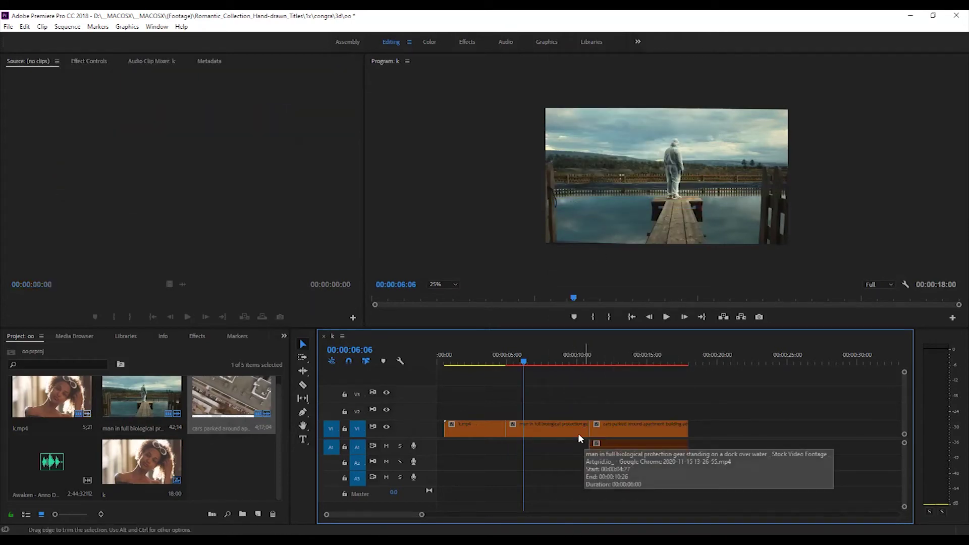
Unlink the video and audio of the parked cars clip and delete its audio from track A1.
left_click(622, 433)
right_click(622, 433)
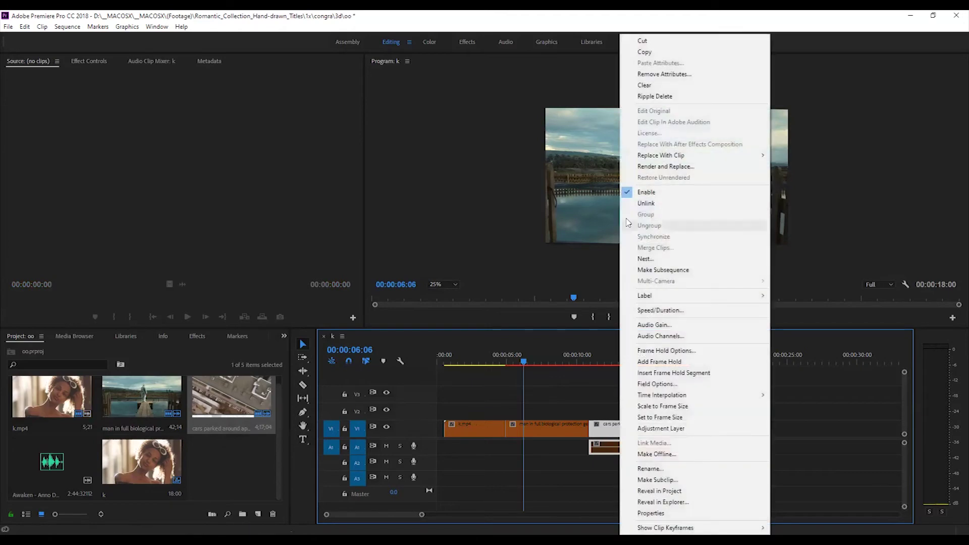
left_click(637, 203)
left_click(664, 447)
key("Delete")
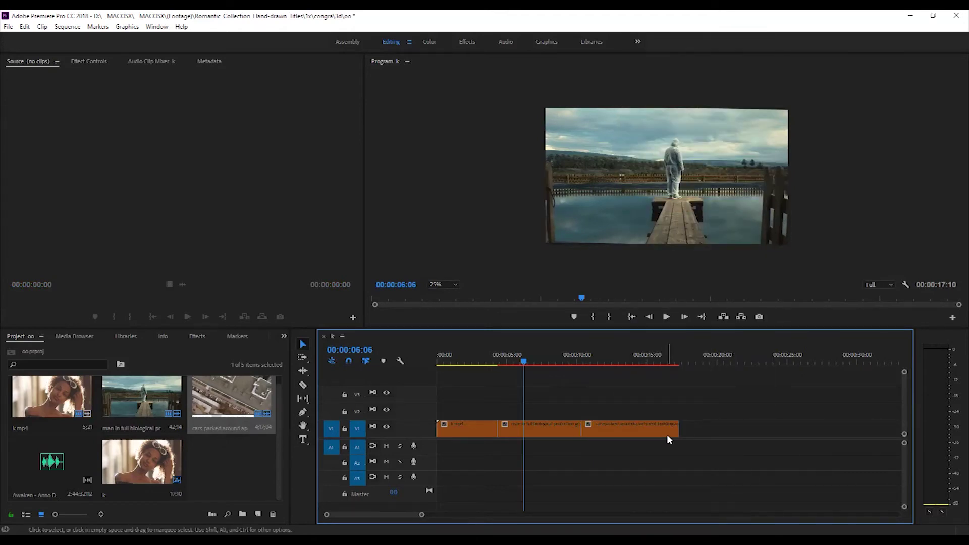
Trim the end of the parked cars clip to about 00:00:16:26 and place the Awaken audio file at the start of track A1.
left_click_drag(679, 433, 670, 433)
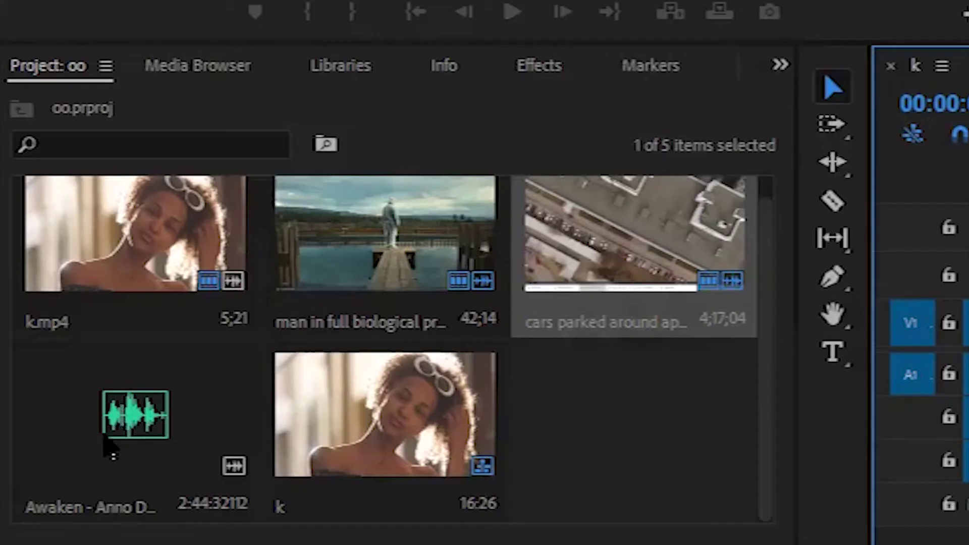
left_click_drag(111, 439, 832, 386)
key("minus")
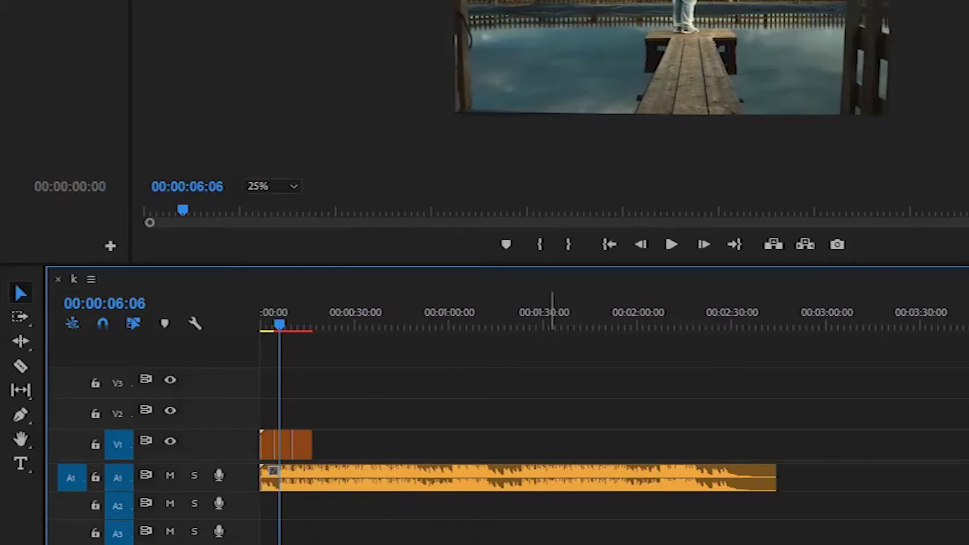
Cut the Awaken music on A1 where the last video clip ends, about 00:00:16:26, and delete the part beyond it.
key("equal")
key("equal")
key("equal")
left_click(19, 367)
left_click(645, 478)
left_click(20, 293)
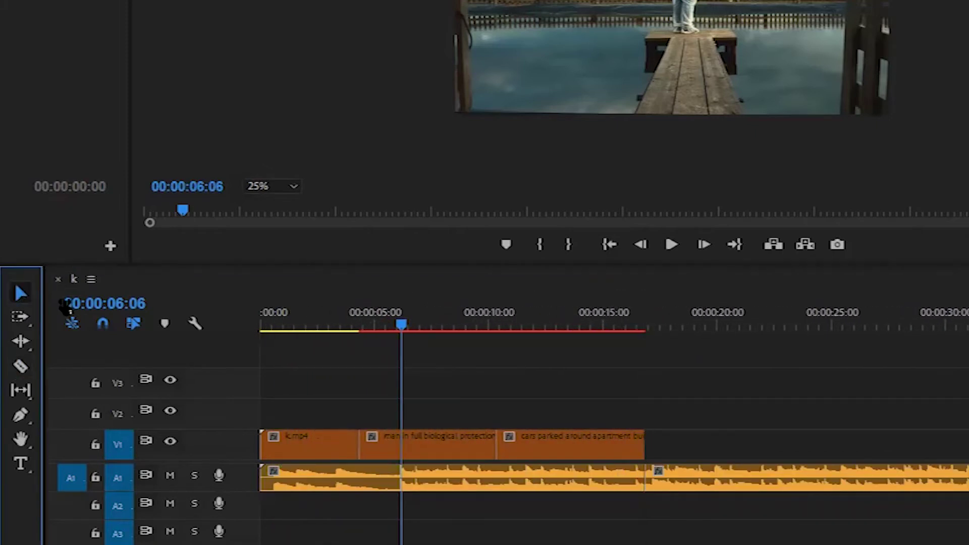
left_click(751, 485)
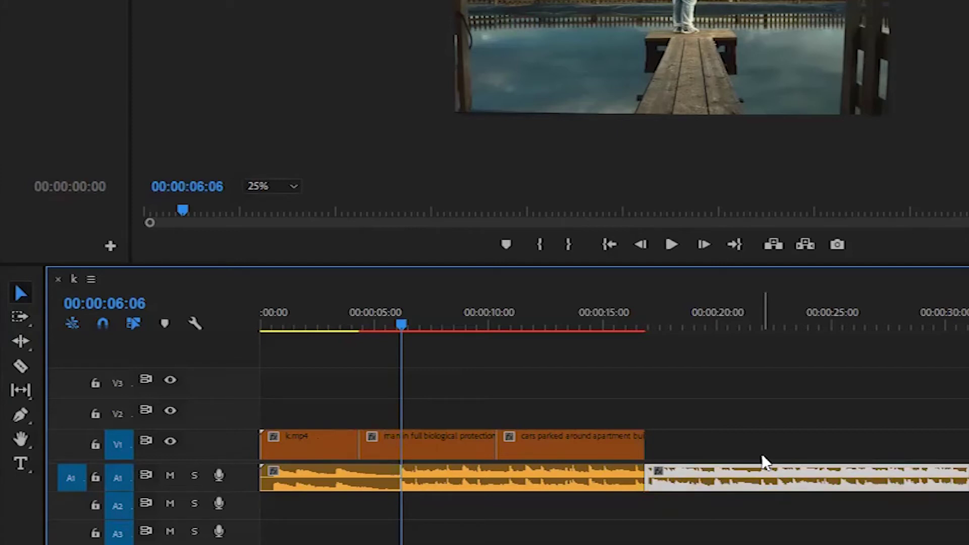
key("Delete")
Play the sequence from its start to check the clips against the music.
key("Home")
mouse_move(269, 331)
left_mouse_down()
mouse_move(571, 356)
mouse_move(264, 337)
left_mouse_up()
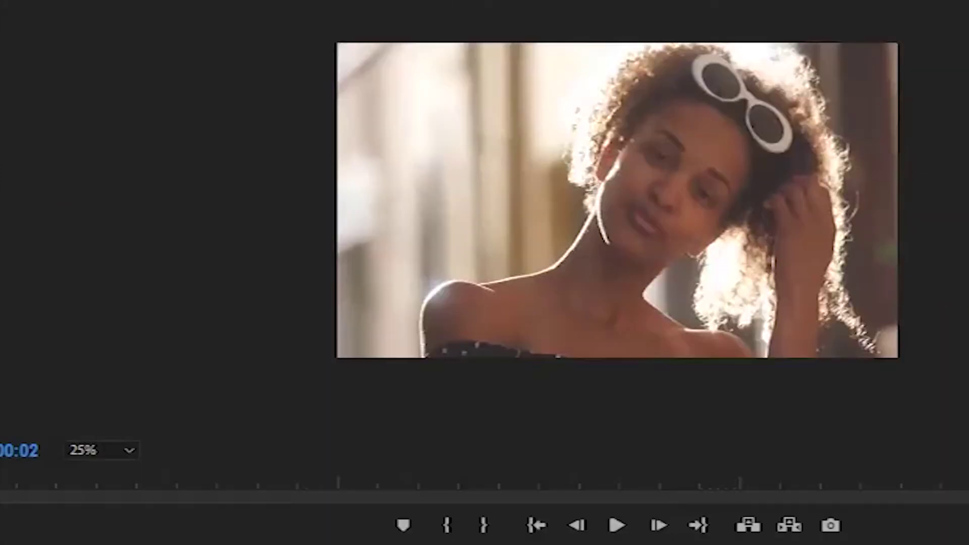
key("space")
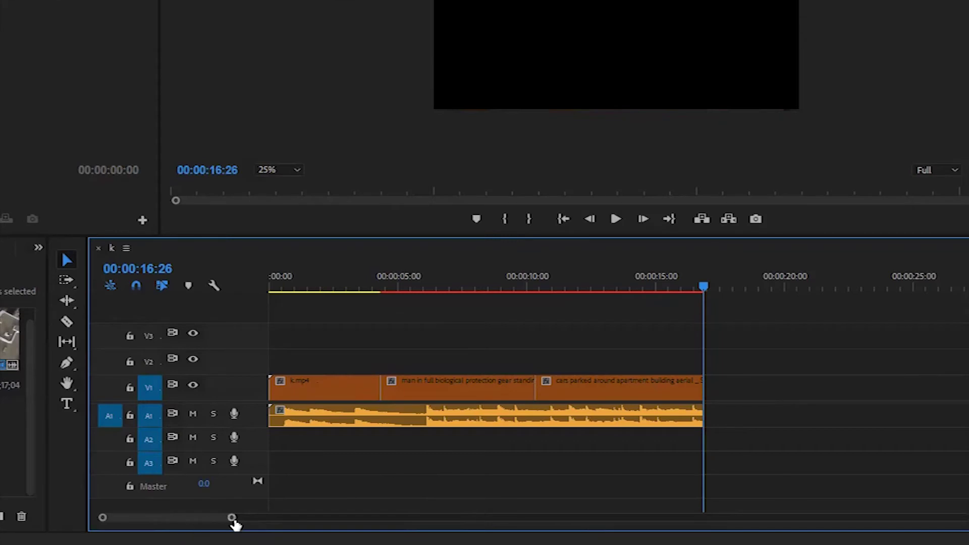
Move the protection gear clip from track V1 up to V2.
left_click_drag(234, 525, 212, 525)
left_click_drag(149, 519, 187, 519)
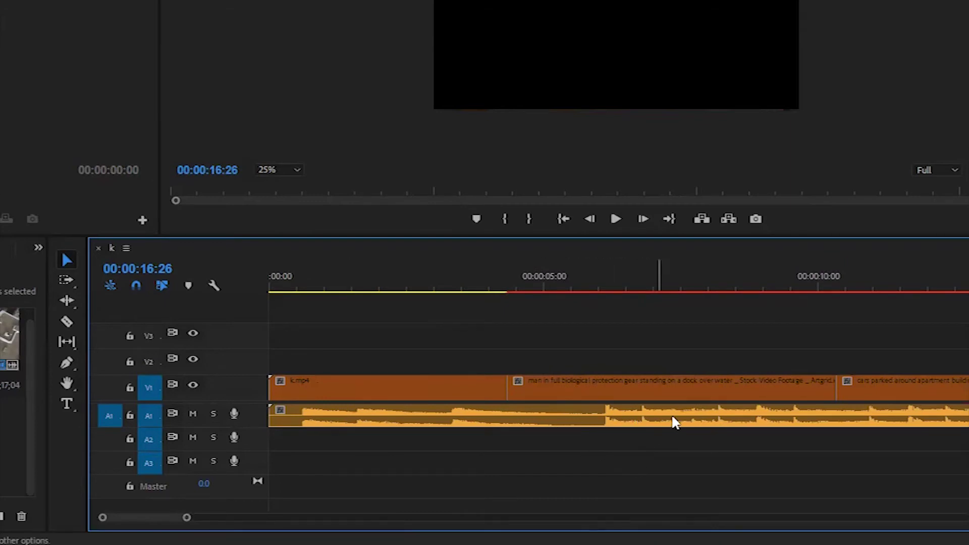
left_click(535, 391)
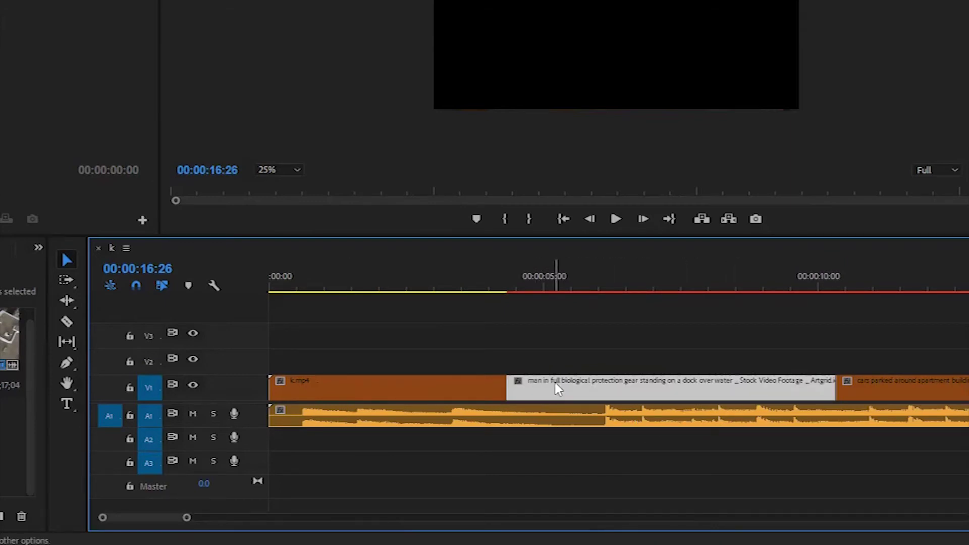
left_click_drag(566, 371, 564, 366)
left_click(552, 423)
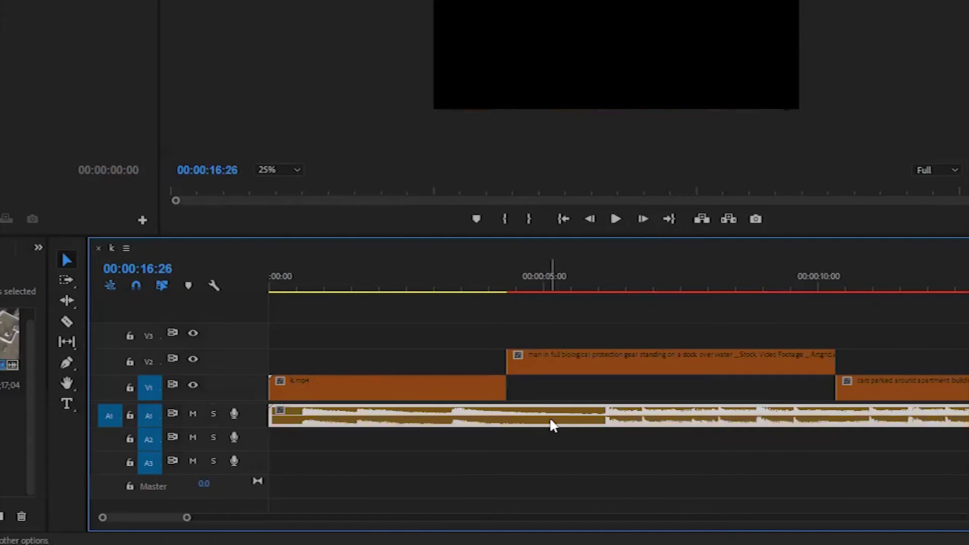
Enlarge audio track A1 to examine the beats in the music's waveform.
left_click_drag(187, 518, 193, 517)
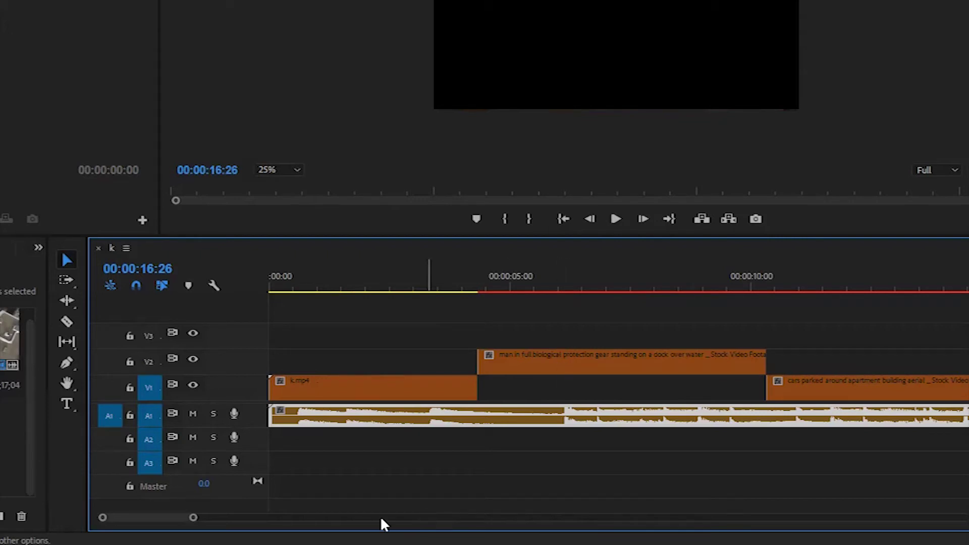
left_click_drag(193, 517, 178, 521)
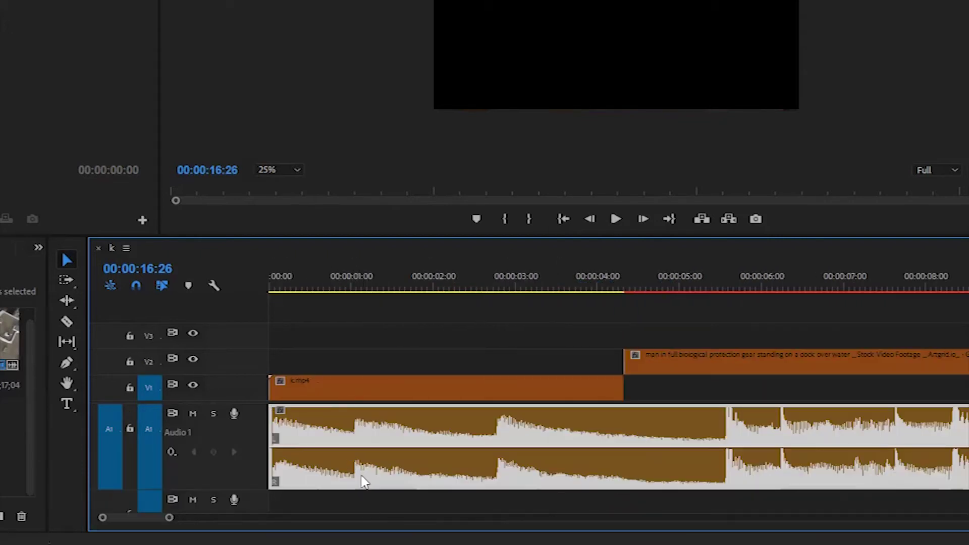
left_click_drag(169, 517, 200, 520)
scroll(157, 523, "up", 5)
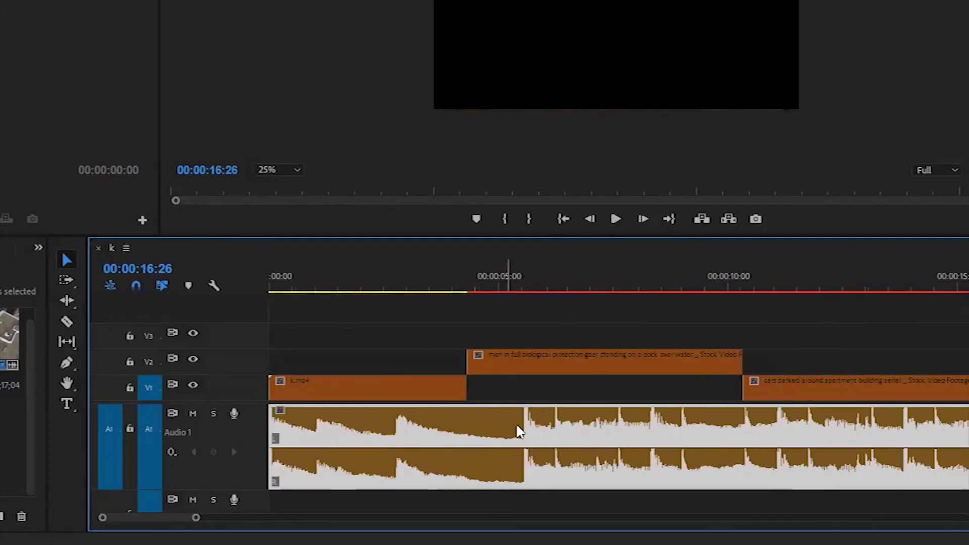
Shift the parked cars clip about 1.5 seconds later and place the protection gear clip on V1 at the beat near 00:00:05:17.
key("alt+Down")
left_click(767, 385)
left_click_drag(833, 391, 902, 391)
left_click(497, 398)
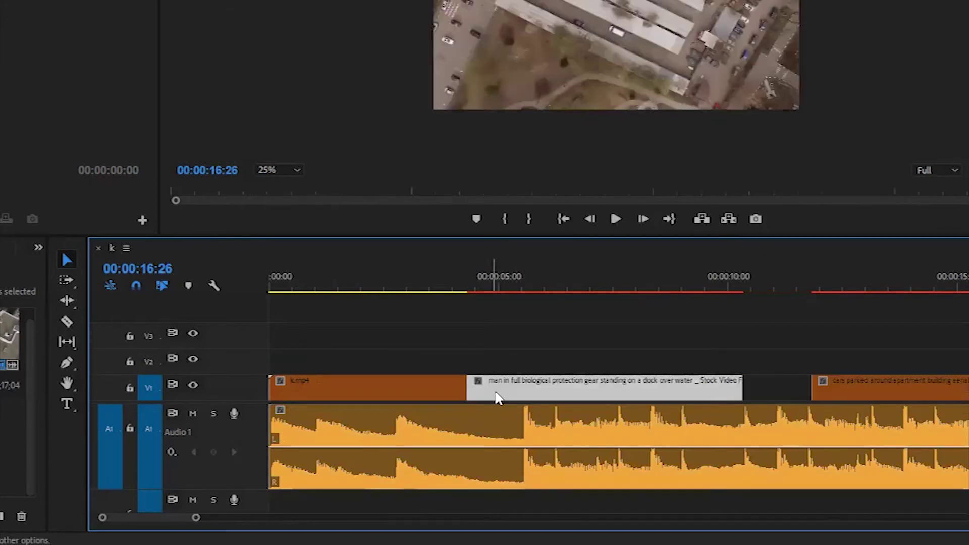
left_click_drag(554, 396, 609, 396)
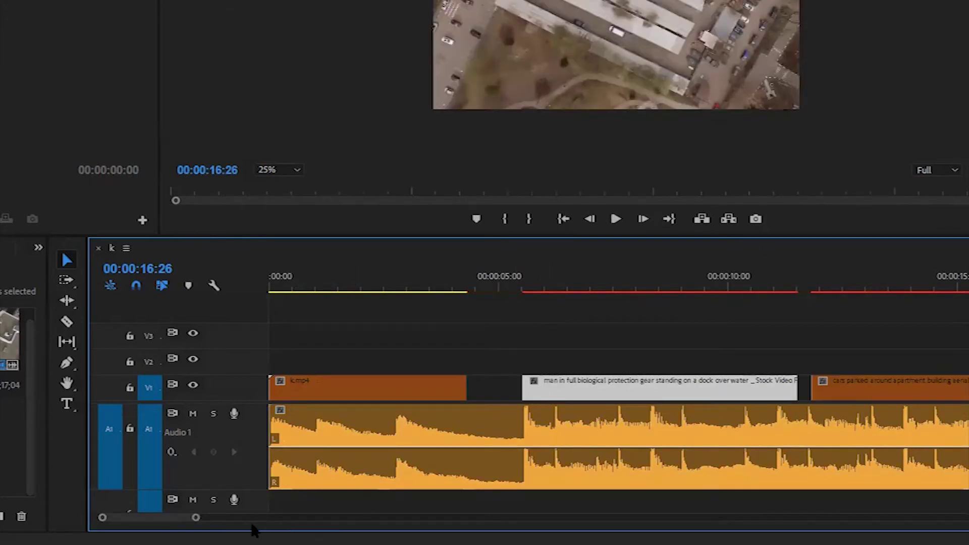
Extend the ends of k.mp4 and the protection gear clip to close the gaps on V1, and play the sequence.
left_click_drag(196, 517, 141, 517)
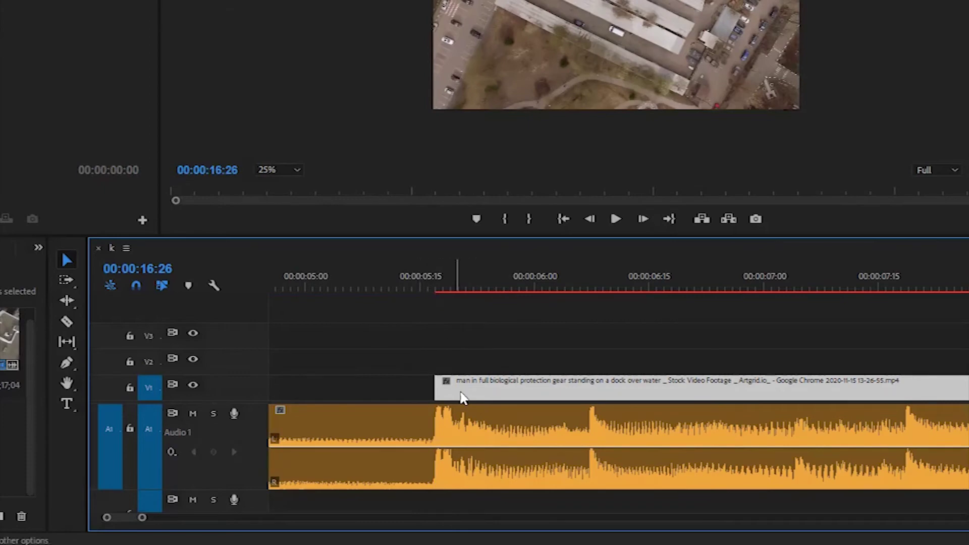
key("backslash")
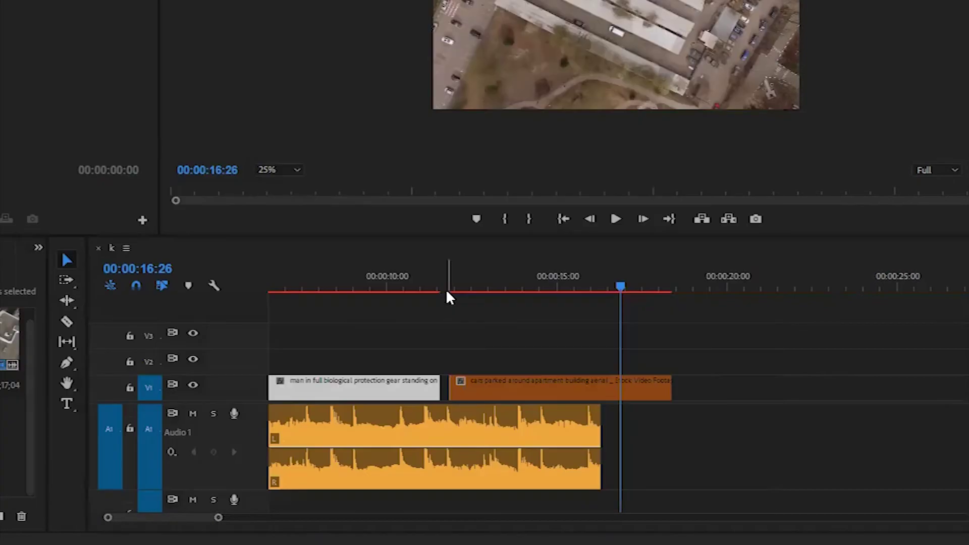
left_click(437, 290)
key("equal")
left_click_drag(138, 517, 217, 522)
left_click_drag(452, 358, 438, 359)
left_click(666, 317)
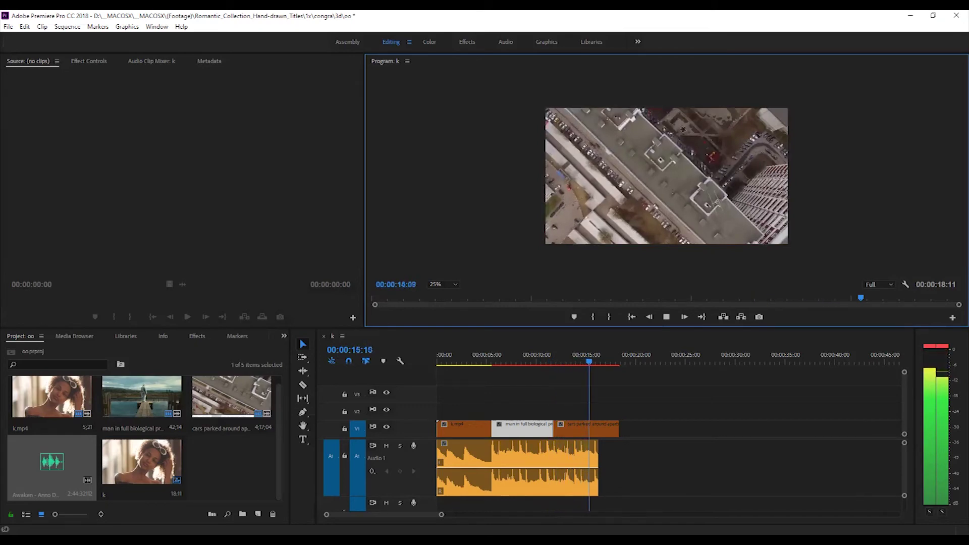
key("space")
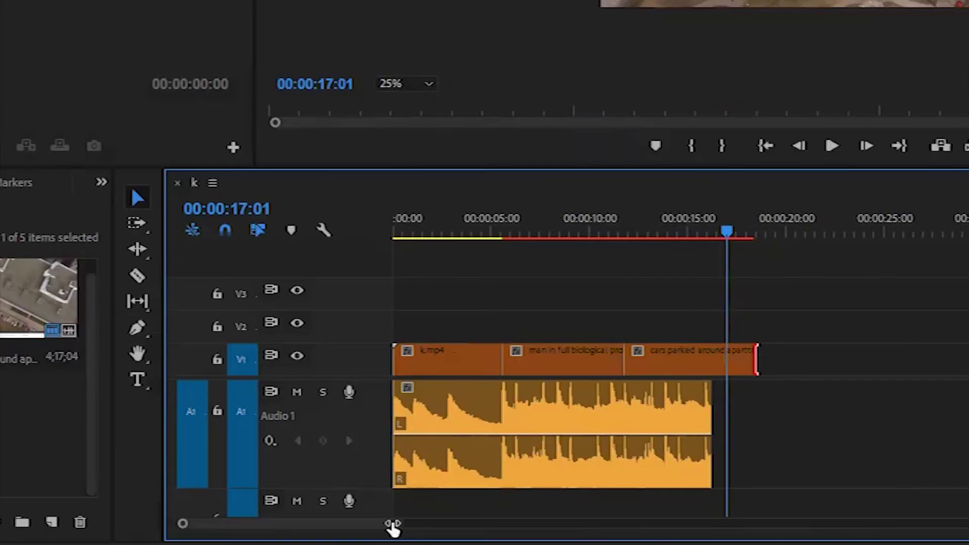
Trim the ends of the parked cars clip and the music to about 00:00:15:28 and play the ending.
left_click_drag(440, 514, 417, 515)
left_click_drag(359, 529, 291, 524)
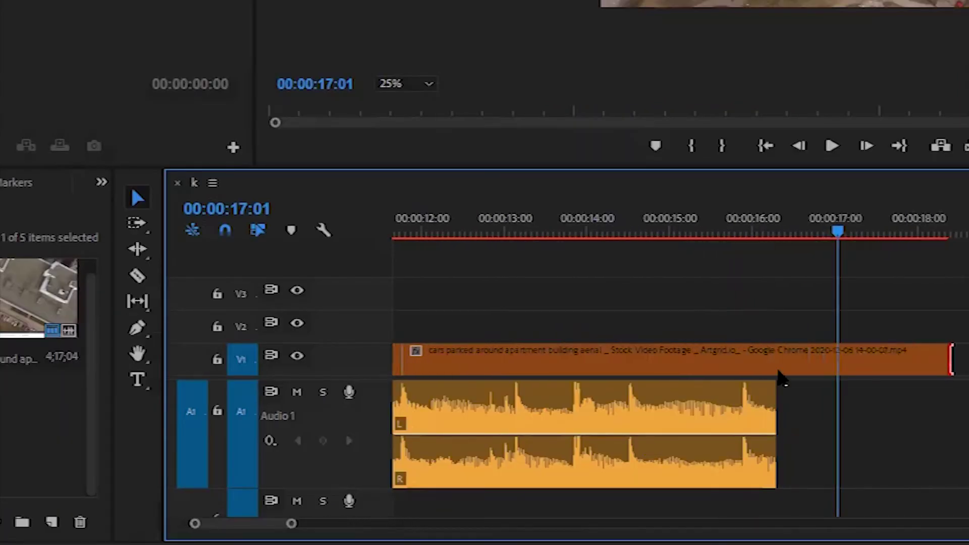
left_click_drag(954, 359, 752, 354)
key("=")
left_click_drag(657, 424, 563, 416)
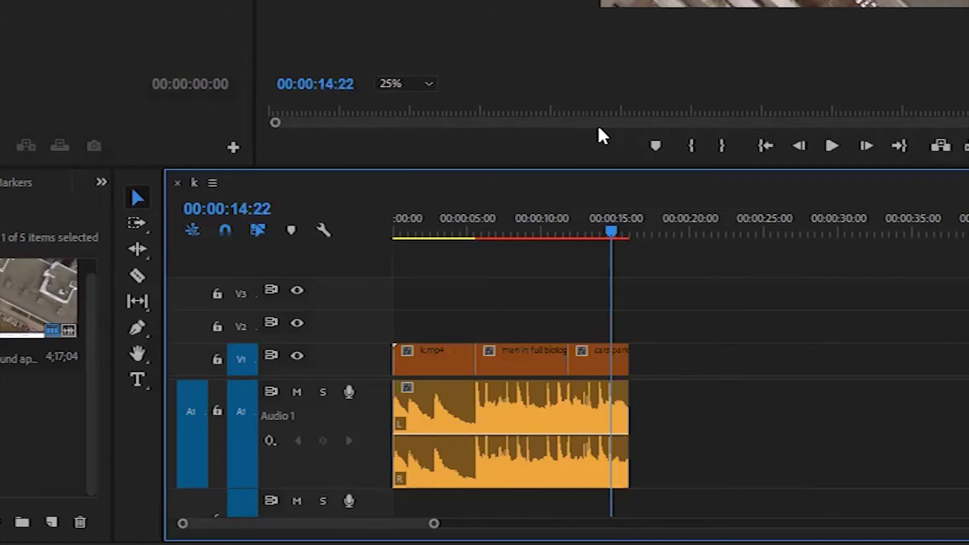
left_click(832, 146)
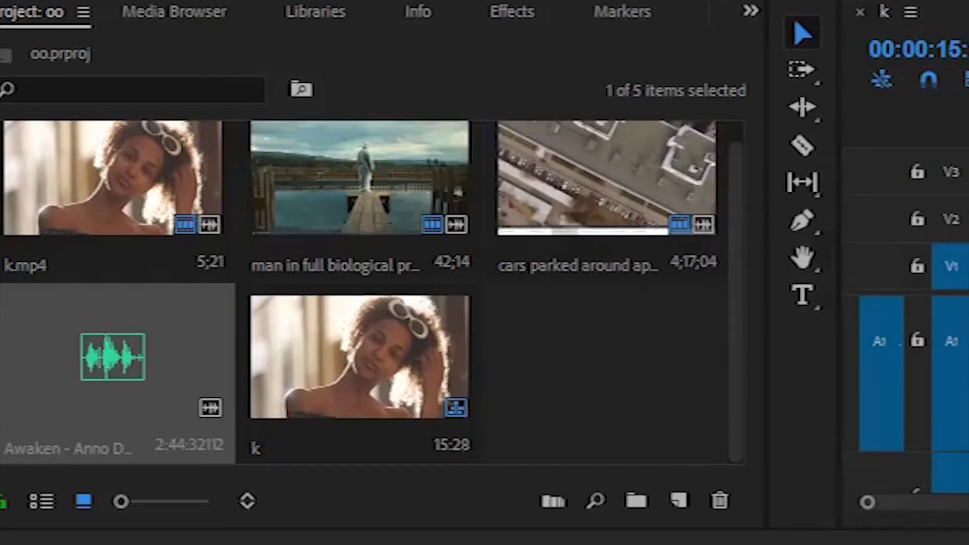
Apply the Dip to White dissolve transition to the end of the parked cars clip on V1.
left_click(523, 17)
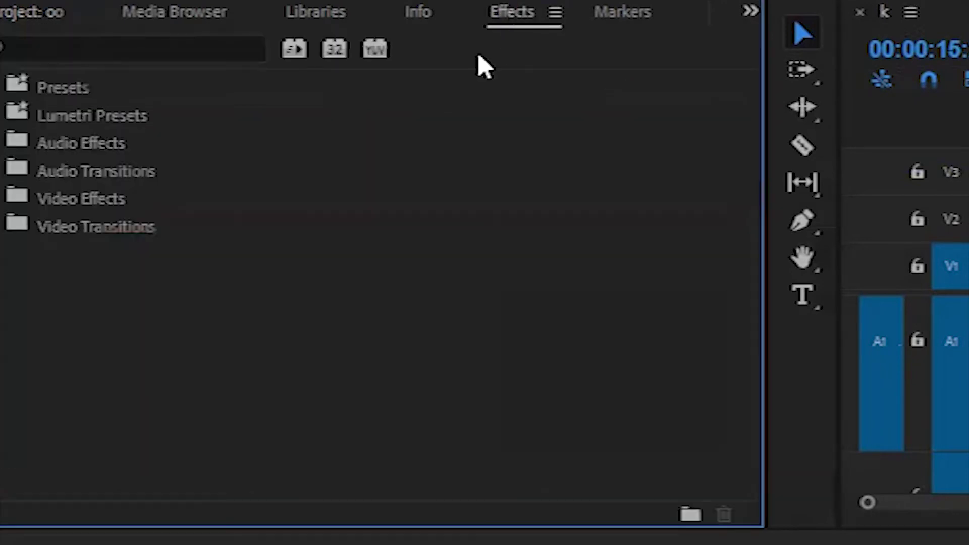
left_click(1, 230)
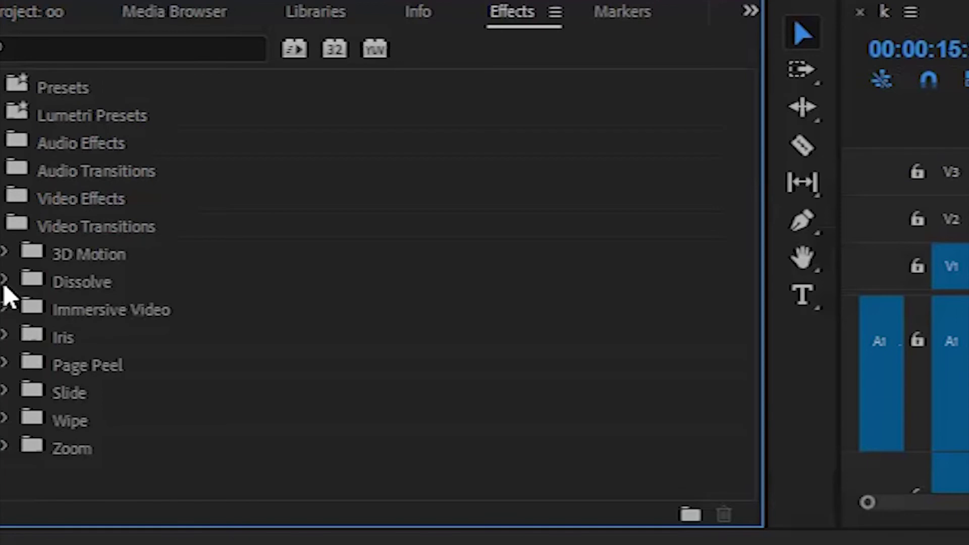
left_click(1, 227)
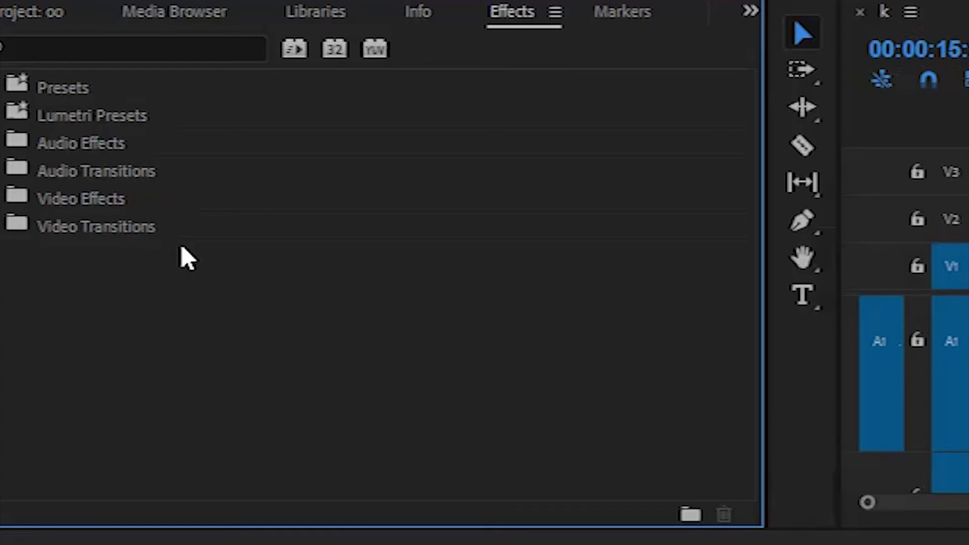
left_click(1, 231)
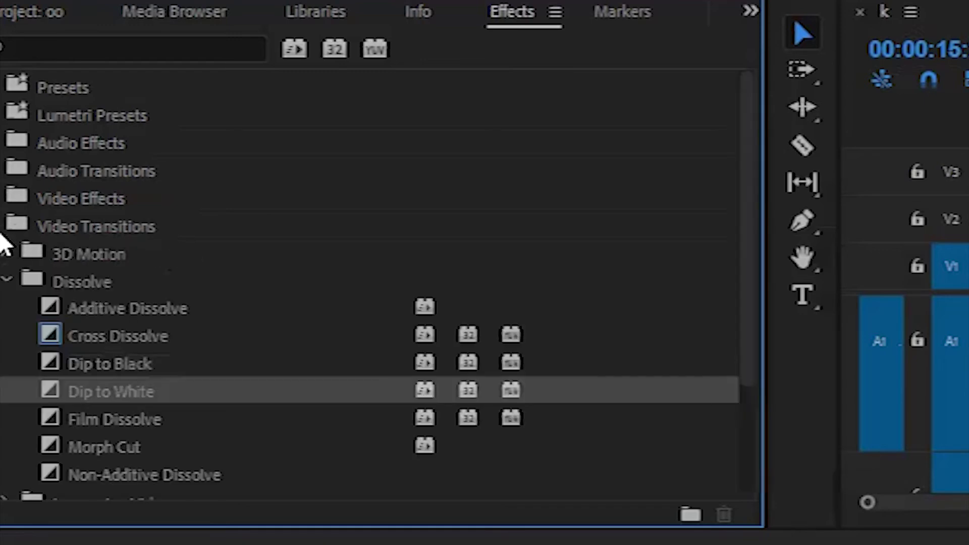
left_click(7, 280)
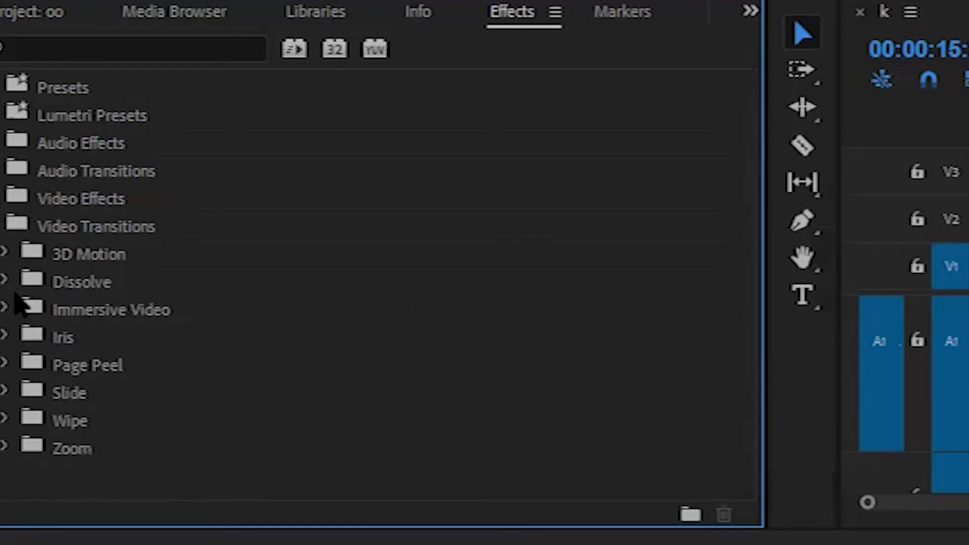
left_click(5, 280)
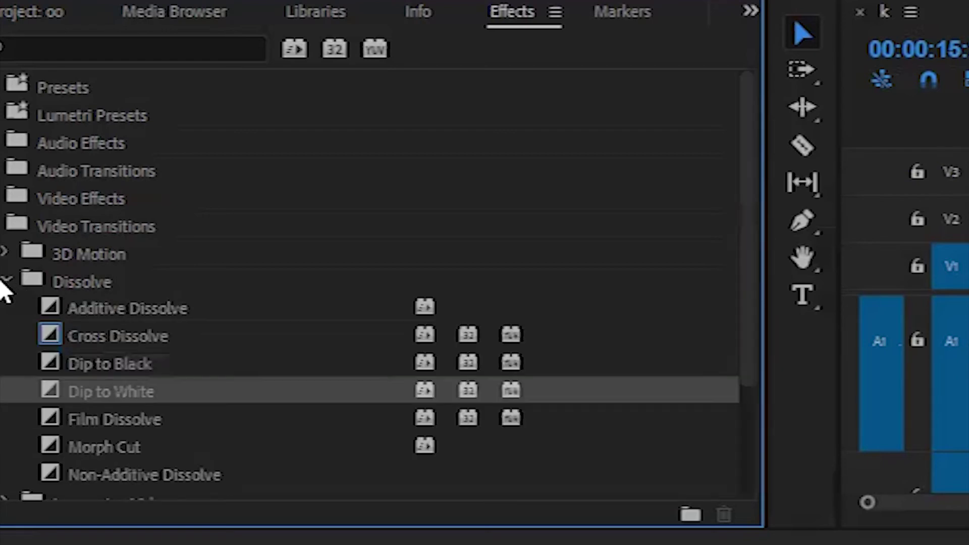
left_click(129, 366)
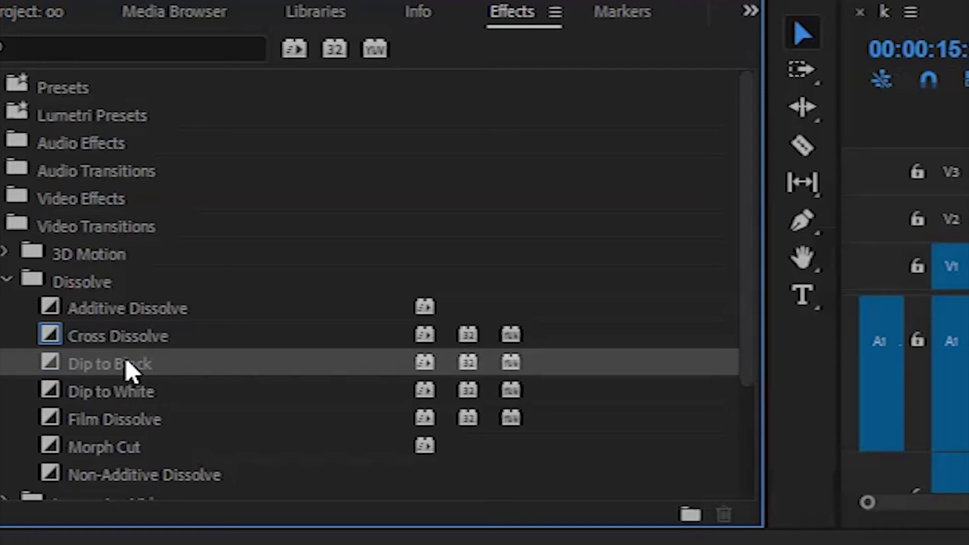
left_click(110, 398)
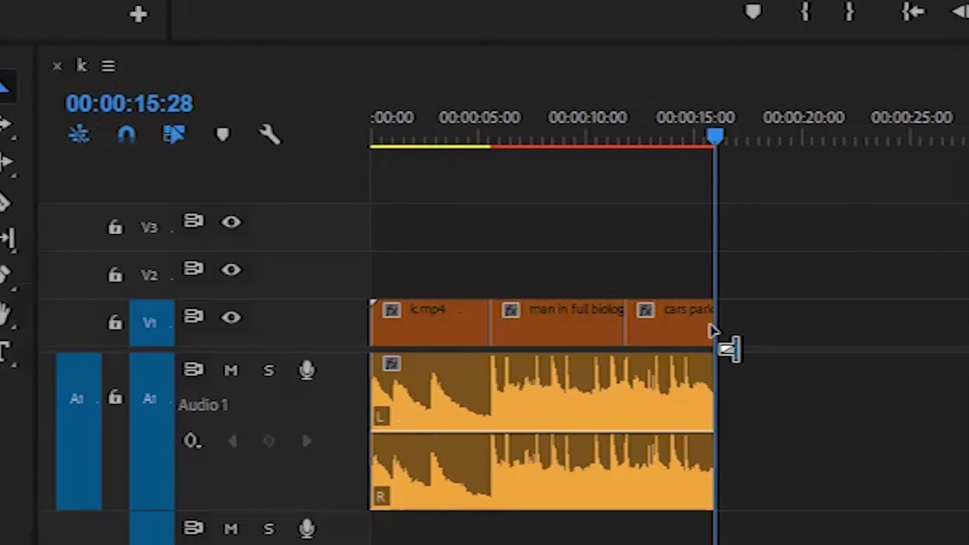
left_click_drag(710, 326, 711, 327)
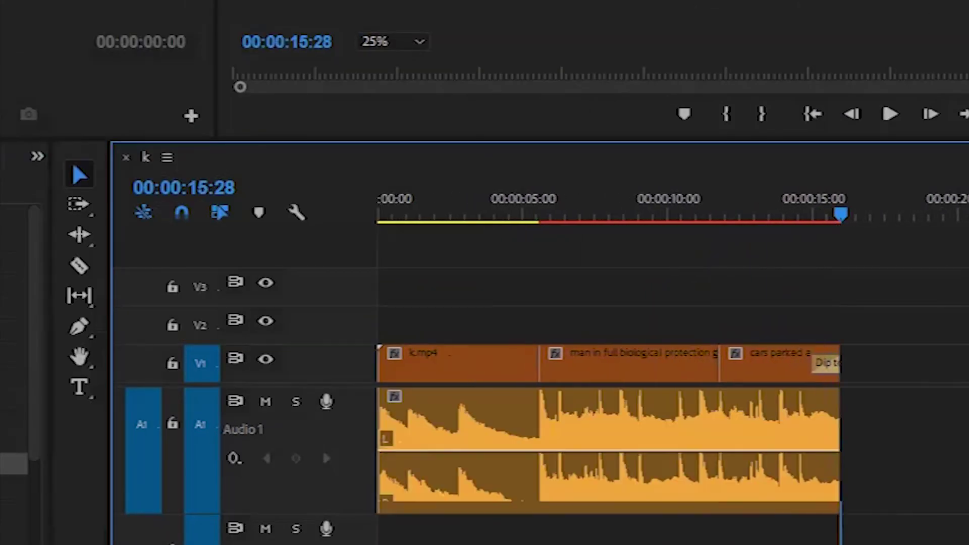
Lengthen the Dip to White transition to about two seconds and play the end of the sequence.
key("=")
key("=")
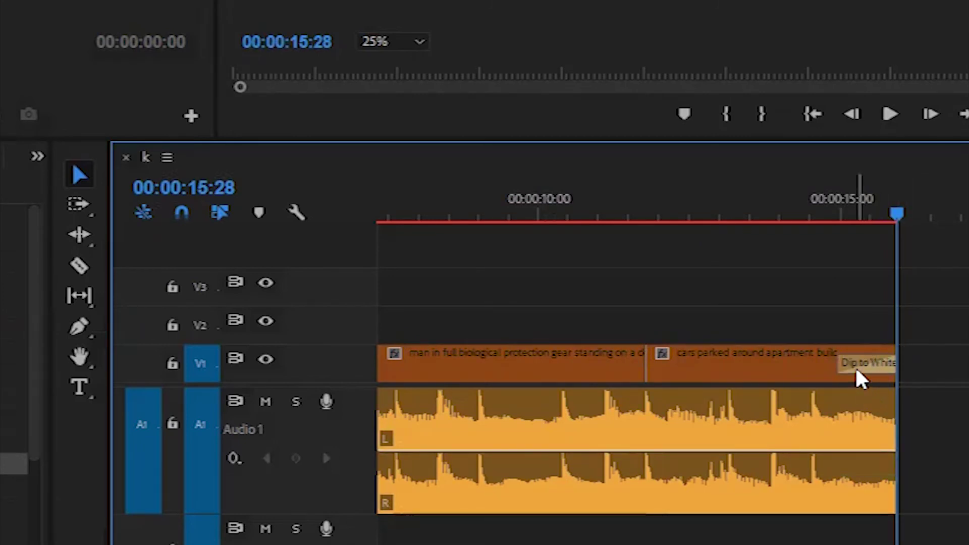
left_click(856, 366)
left_click_drag(844, 364, 777, 365)
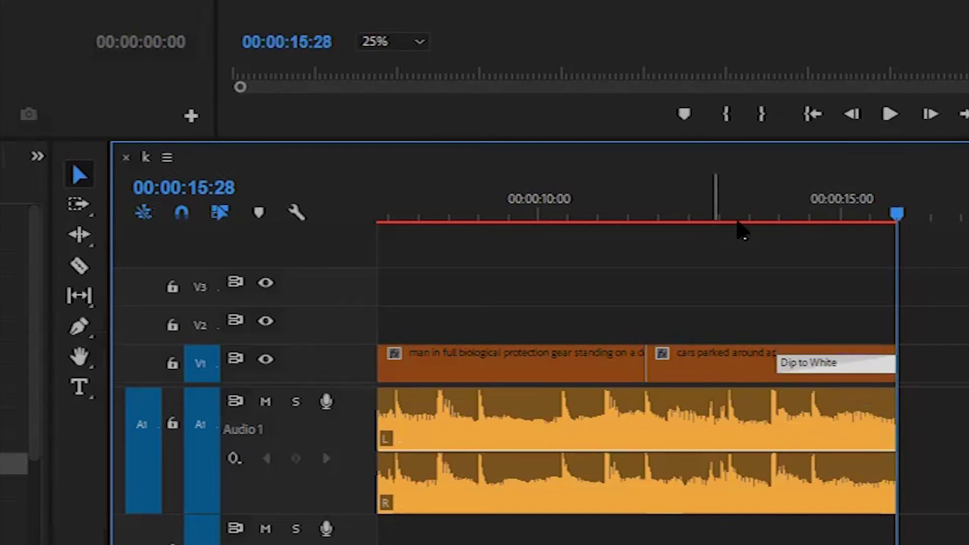
left_click(726, 212)
key("space")
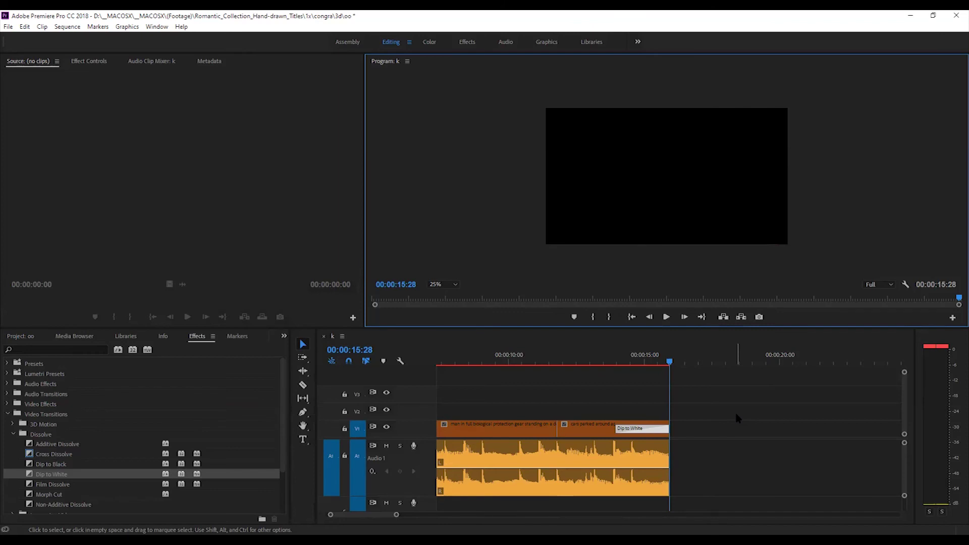
Apply the Constant Power crossfade to the end of the music clip on A1.
left_click(7, 414)
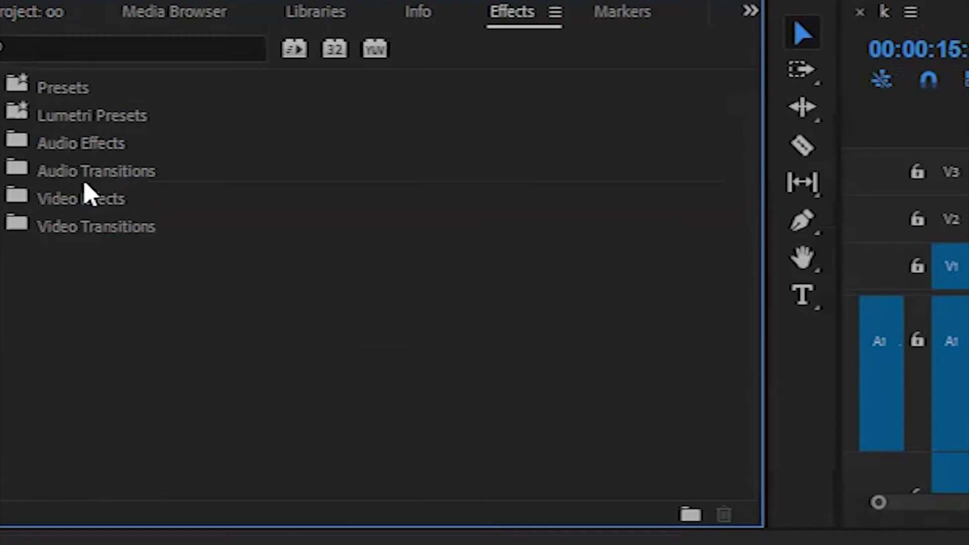
left_click(90, 178)
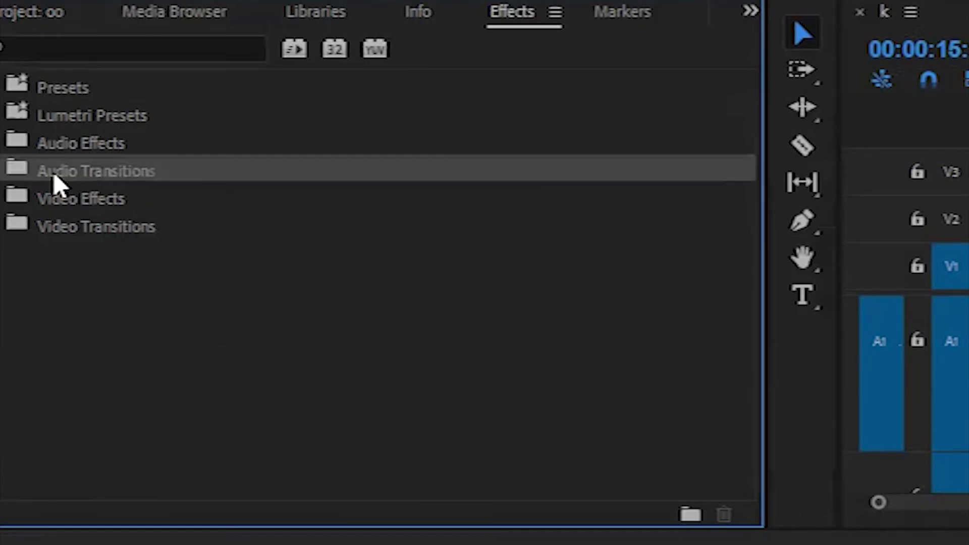
double_click(39, 181)
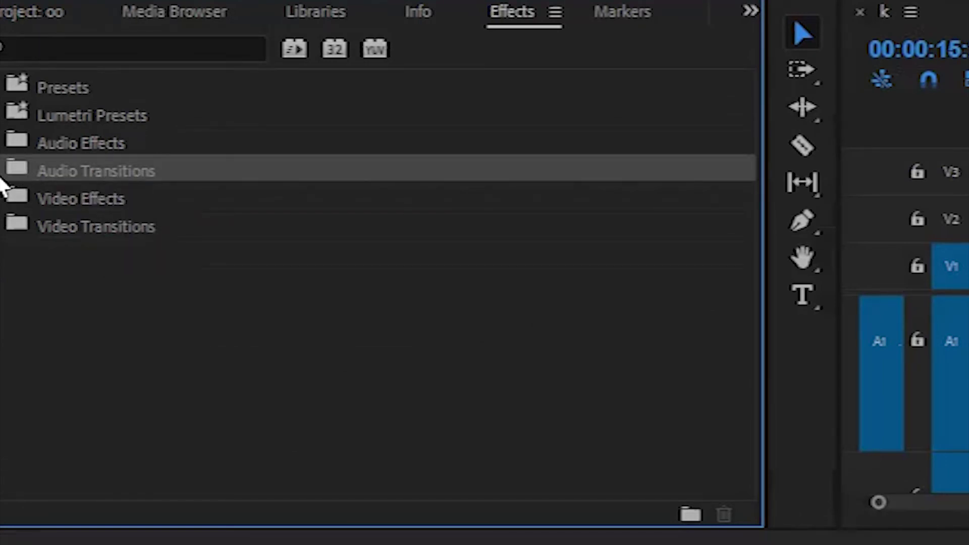
left_click(6, 197)
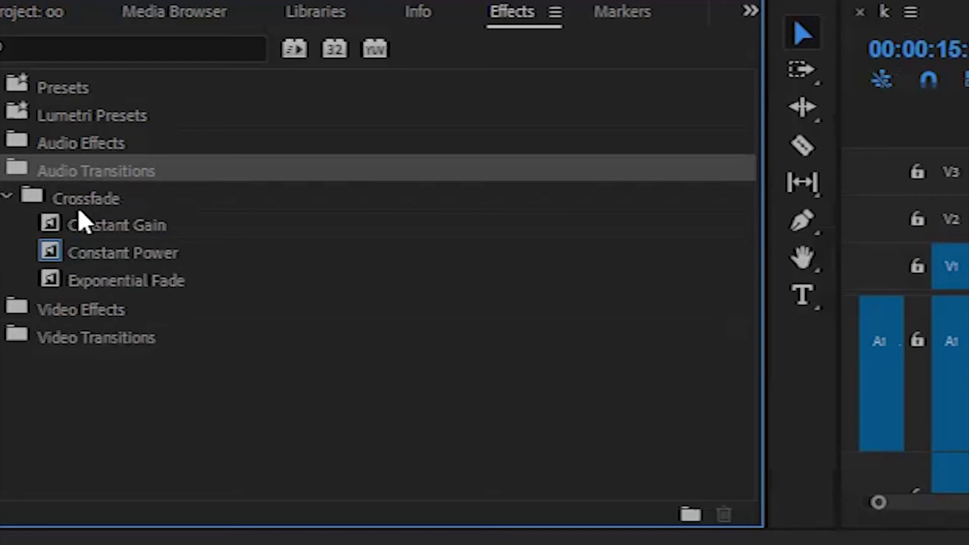
left_click(116, 253)
left_click_drag(56, 260, 246, 316)
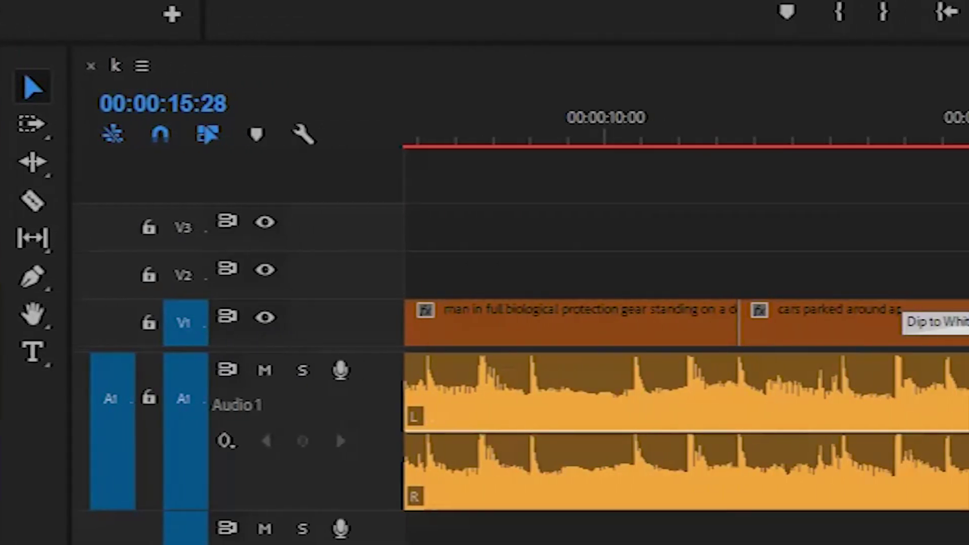
left_click_drag(800, 461, 692, 426)
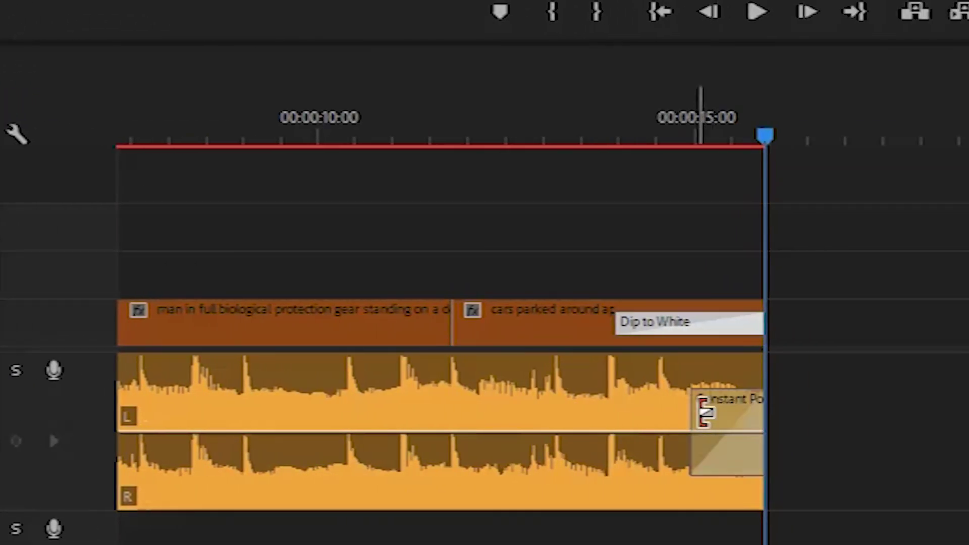
Lengthen the Constant Power crossfade at the music's end to about two seconds and play the end of the sequence.
left_click(711, 421)
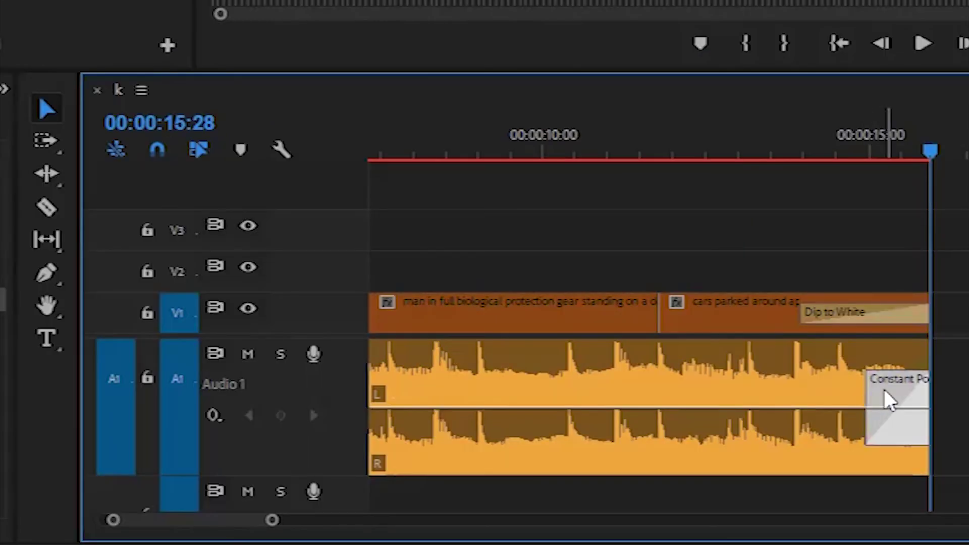
key("backslash")
left_click_drag(881, 395, 855, 396)
left_click_drag(331, 520, 227, 520)
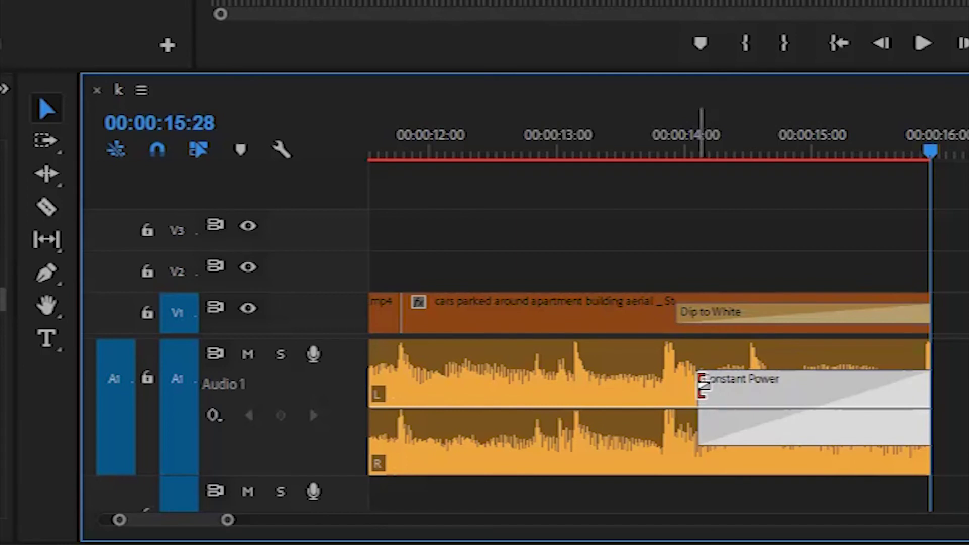
left_click_drag(695, 389, 682, 396)
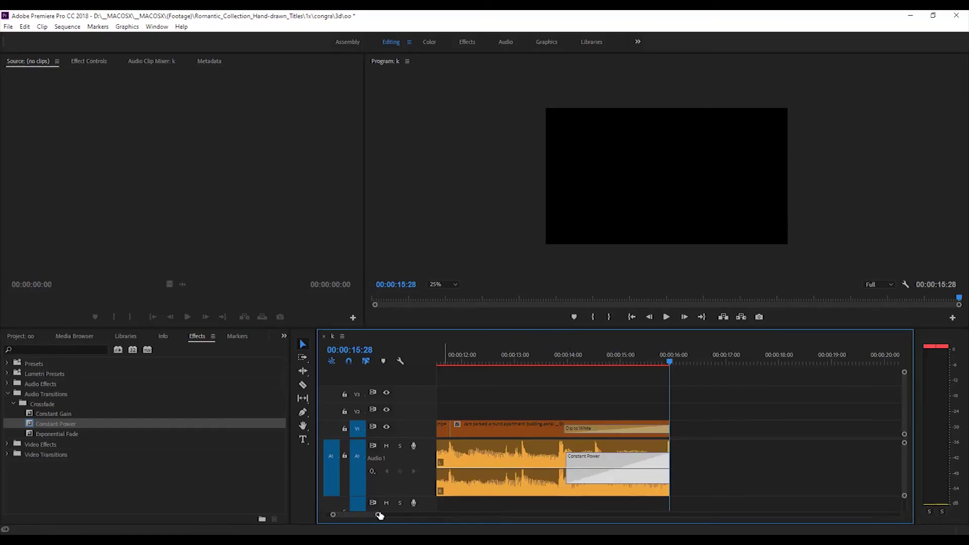
left_click_drag(378, 516, 425, 515)
left_click(629, 357)
key("space")
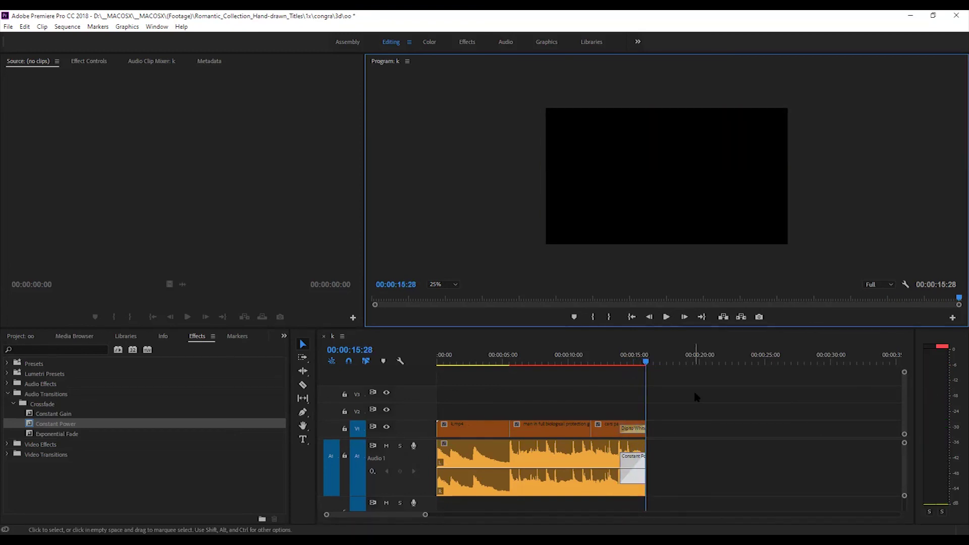
Return the playhead to the sequence start and apply the Constant Power crossfade to the beginning of the music on A1.
left_click(443, 361)
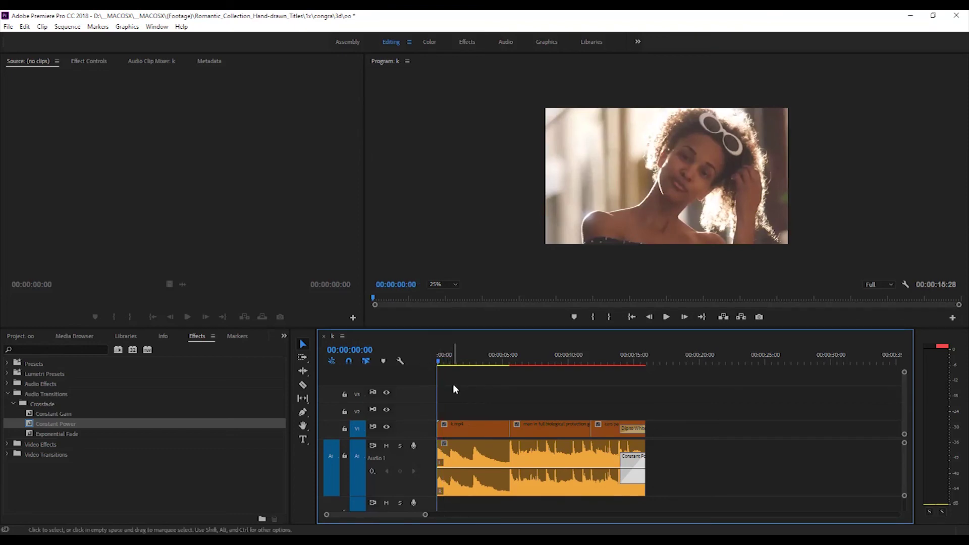
left_click(28, 425)
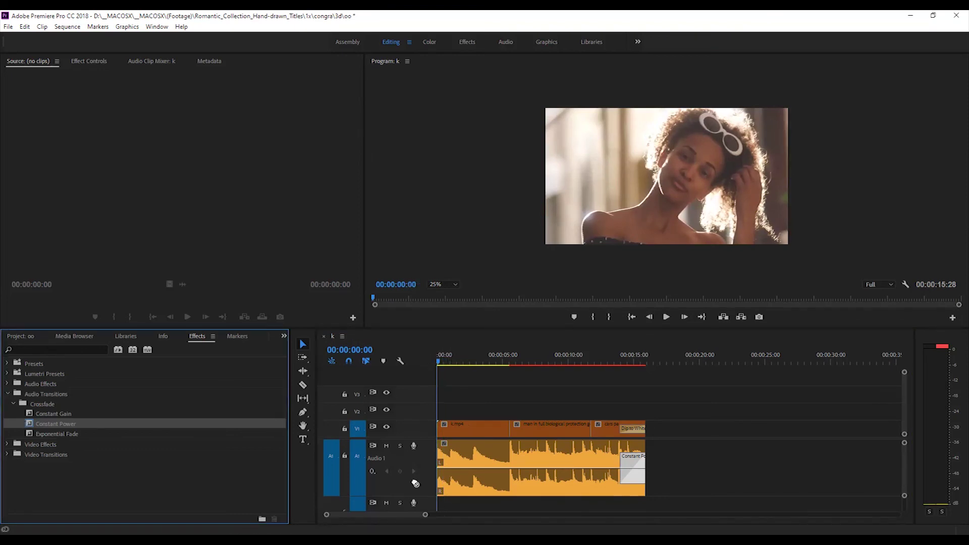
left_click_drag(440, 464, 440, 464)
Apply the Dip to White dissolve transition to the beginning of k.mp4 on V1.
left_click(6, 455)
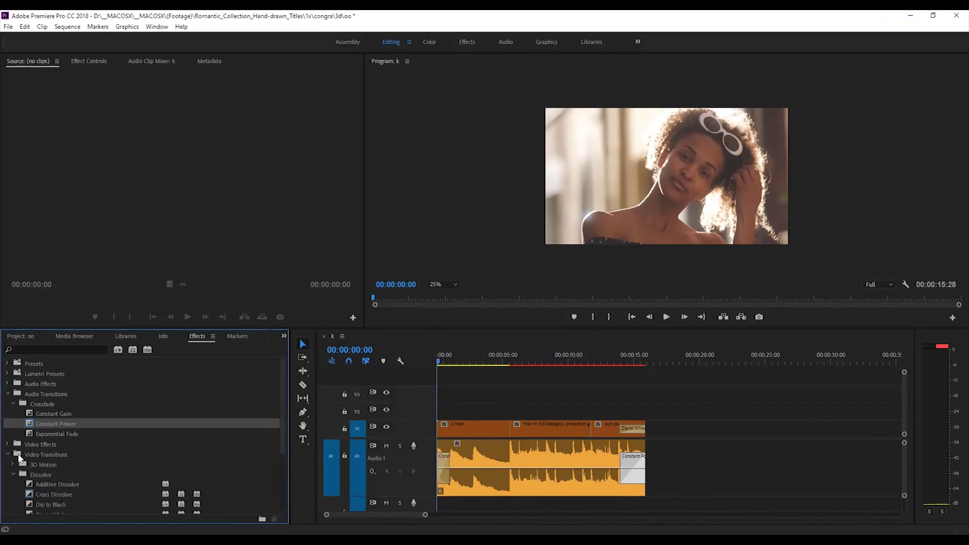
scroll(43, 492, "down", 3)
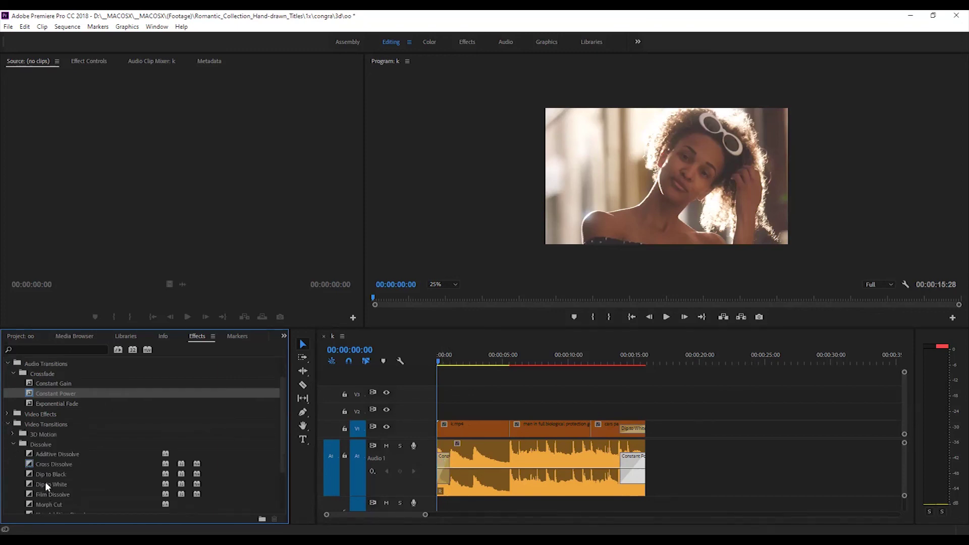
left_click(46, 483)
scroll(48, 477, "down", 2)
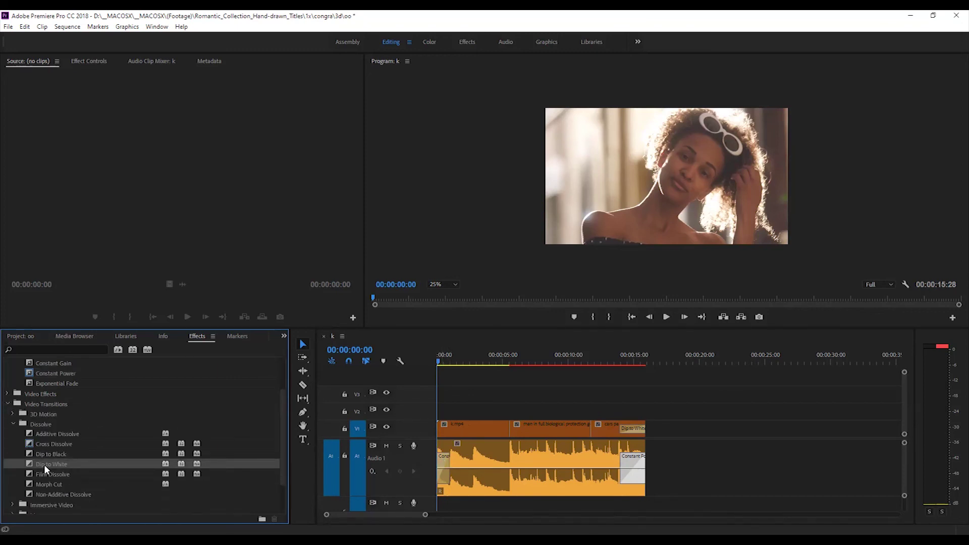
left_click_drag(397, 452, 443, 428)
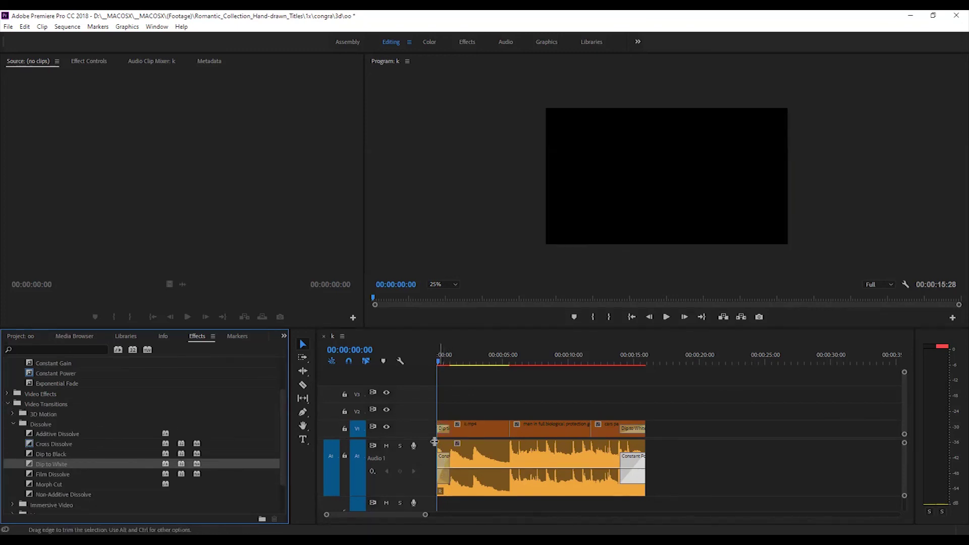